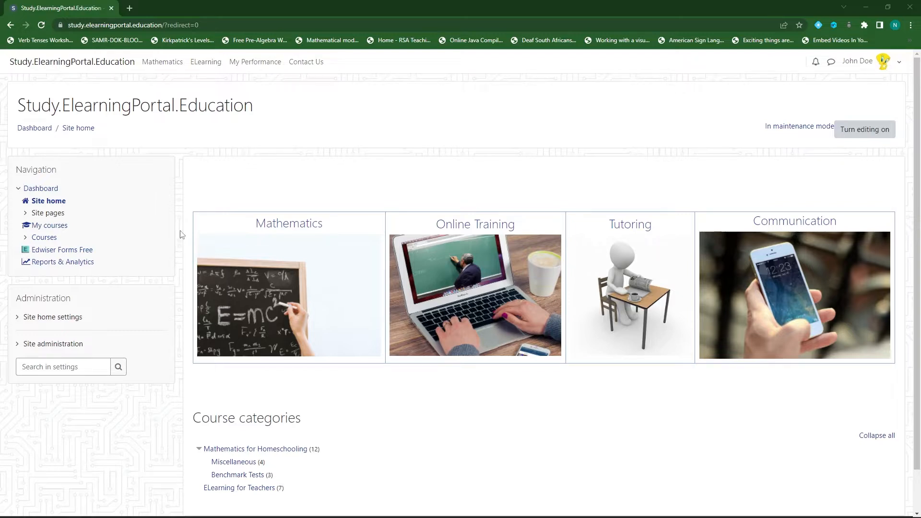
Open the Backups settings category within the Courses section of the site administration
{"action": "left_click", "coordinate": [61, 348]}
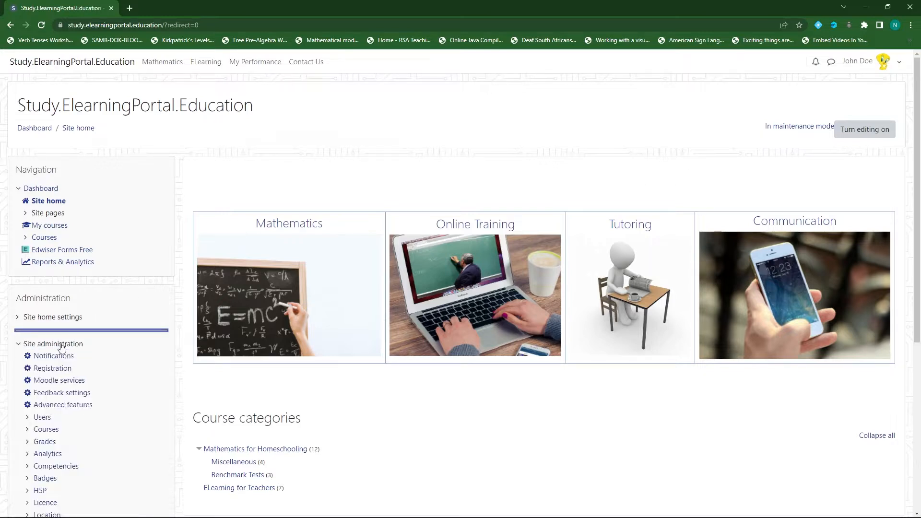
{"action": "scroll", "coordinate": [62, 347], "scroll_direction": "down", "scroll_amount": 3}
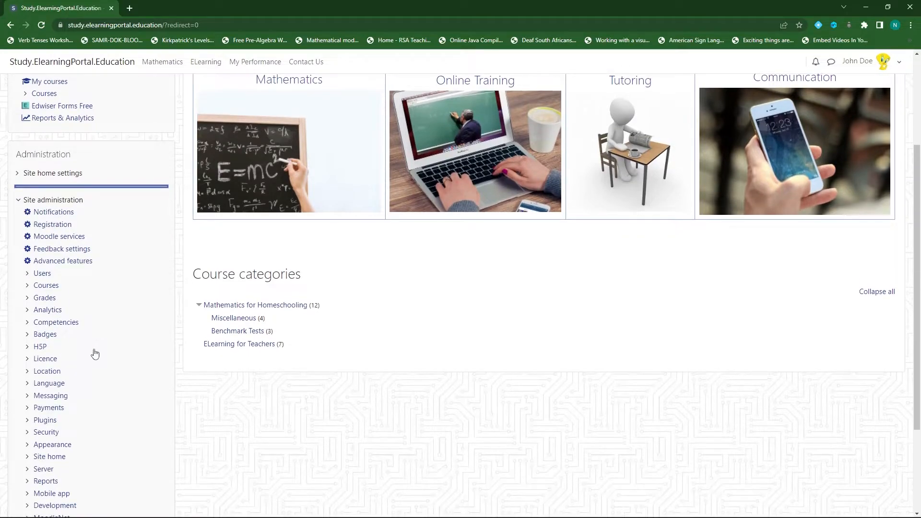
{"action": "left_click", "coordinate": [46, 285]}
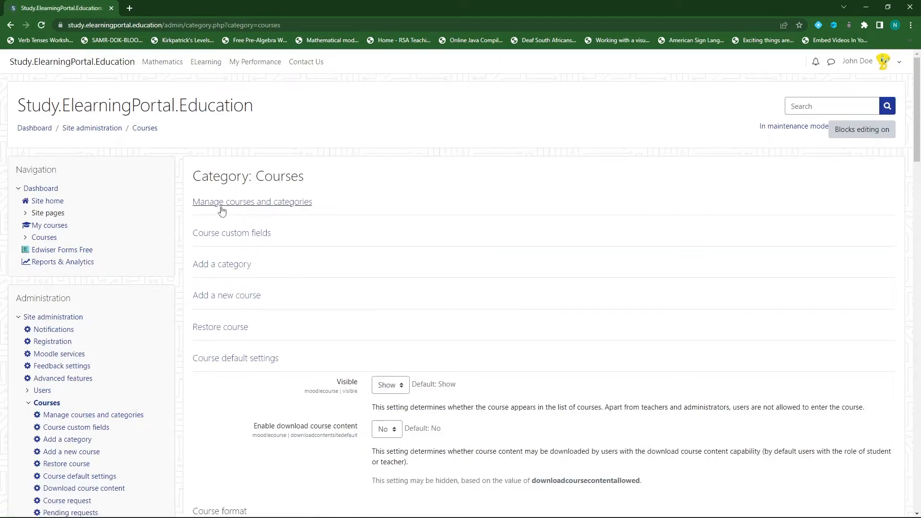
{"action": "scroll", "coordinate": [219, 359], "scroll_direction": "down", "scroll_amount": 1}
{"action": "scroll", "coordinate": [219, 359], "scroll_direction": "down", "scroll_amount": 20}
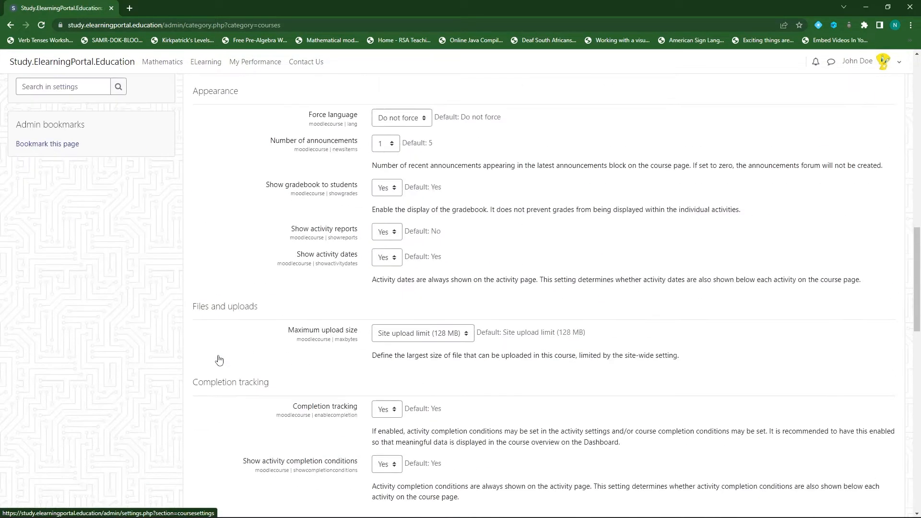
{"action": "scroll", "coordinate": [219, 360], "scroll_direction": "down", "scroll_amount": 3}
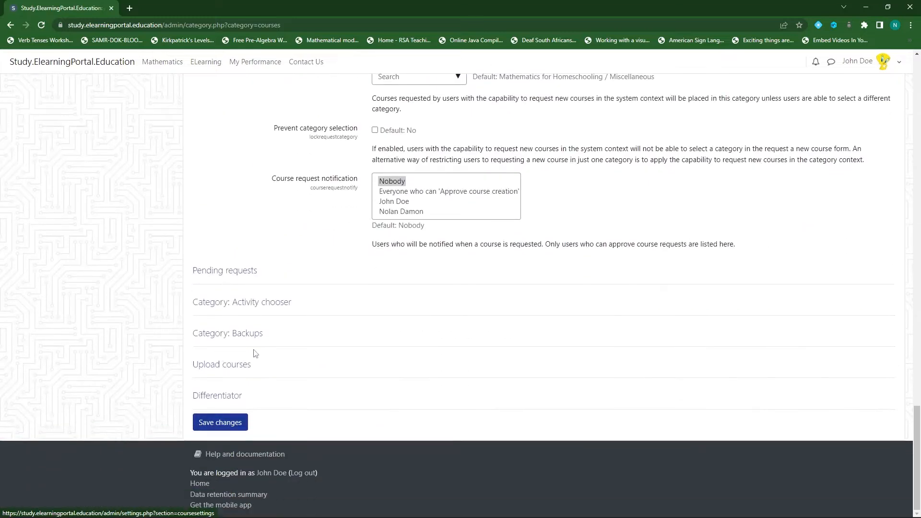
{"action": "left_click", "coordinate": [244, 338]}
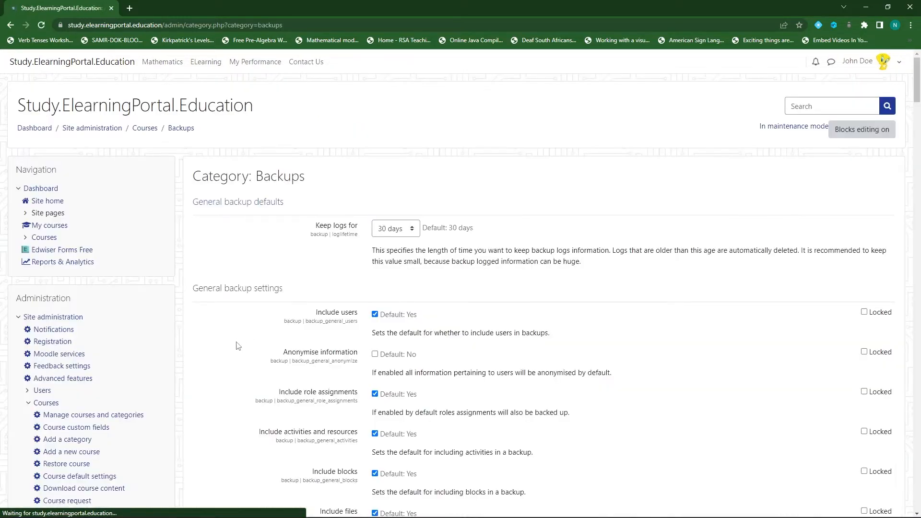
In the automated backup setup, set Active to Enabled and schedule the backups for Sunday
{"action": "scroll", "coordinate": [263, 330], "scroll_direction": "down", "scroll_amount": 12}
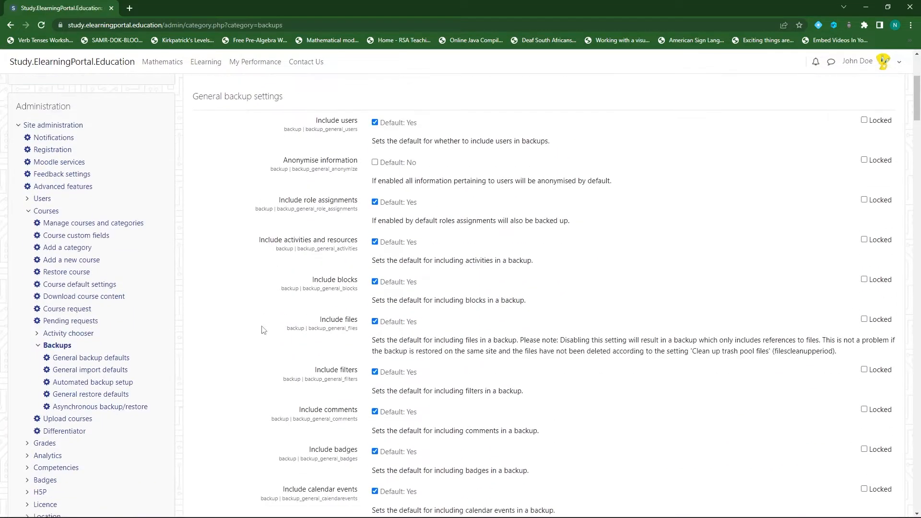
{"action": "scroll", "coordinate": [263, 329], "scroll_direction": "down", "scroll_amount": 14}
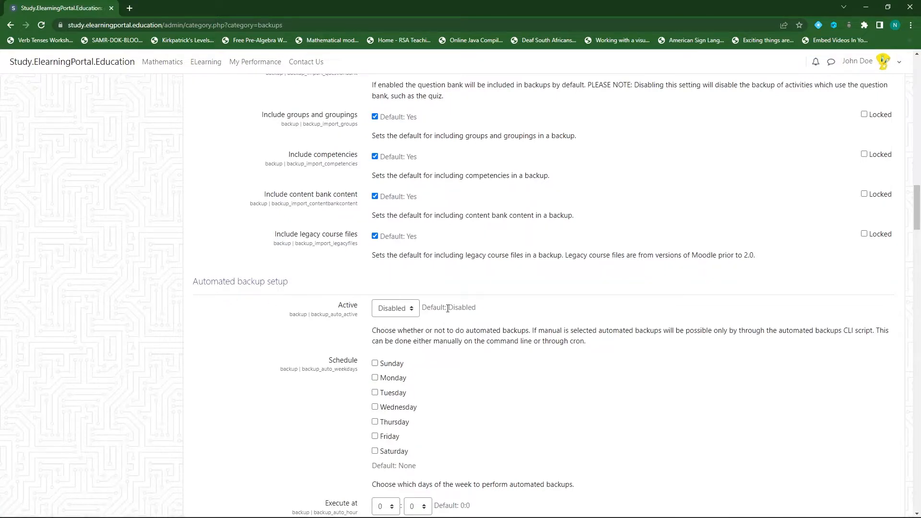
{"action": "left_click", "coordinate": [412, 312]}
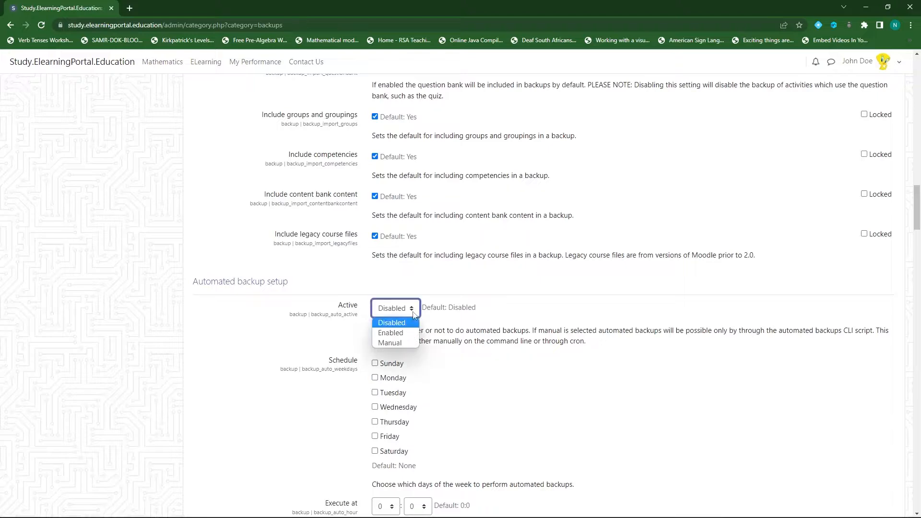
{"action": "left_click", "coordinate": [391, 333]}
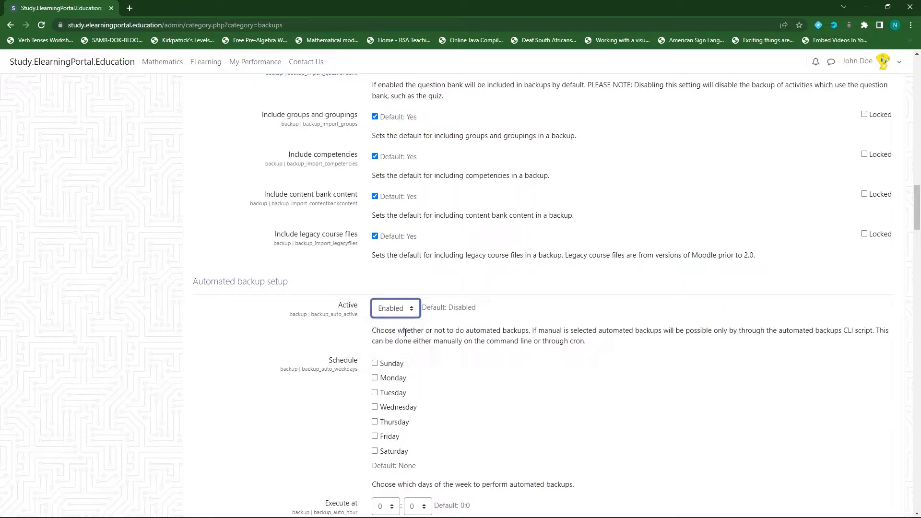
{"action": "scroll", "coordinate": [364, 312], "scroll_direction": "down", "scroll_amount": 2}
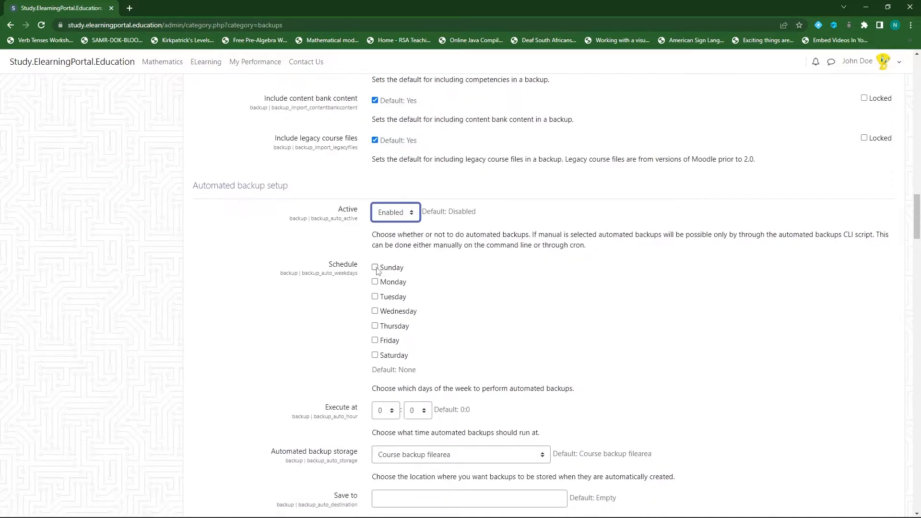
{"action": "left_click", "coordinate": [374, 268]}
Set the automated backups' execution time to 19:0
{"action": "scroll", "coordinate": [356, 359], "scroll_direction": "down", "scroll_amount": 2}
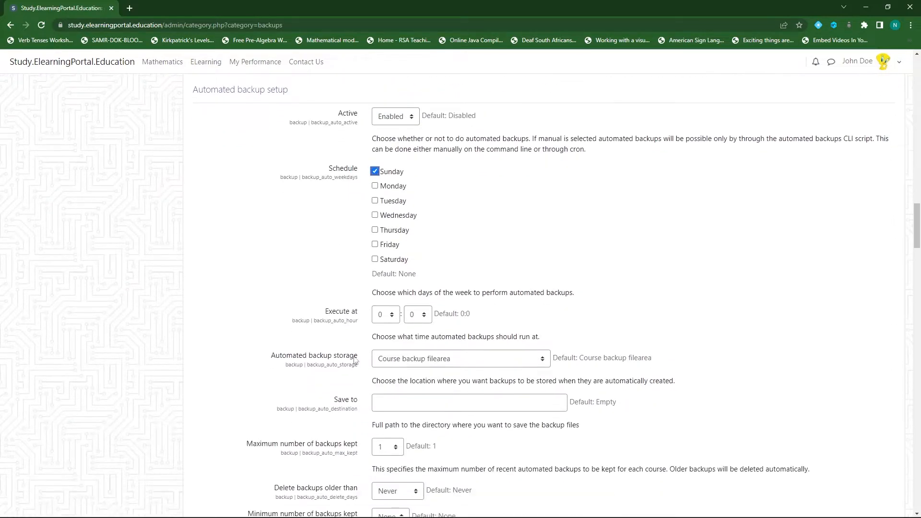
{"action": "left_click", "coordinate": [392, 315]}
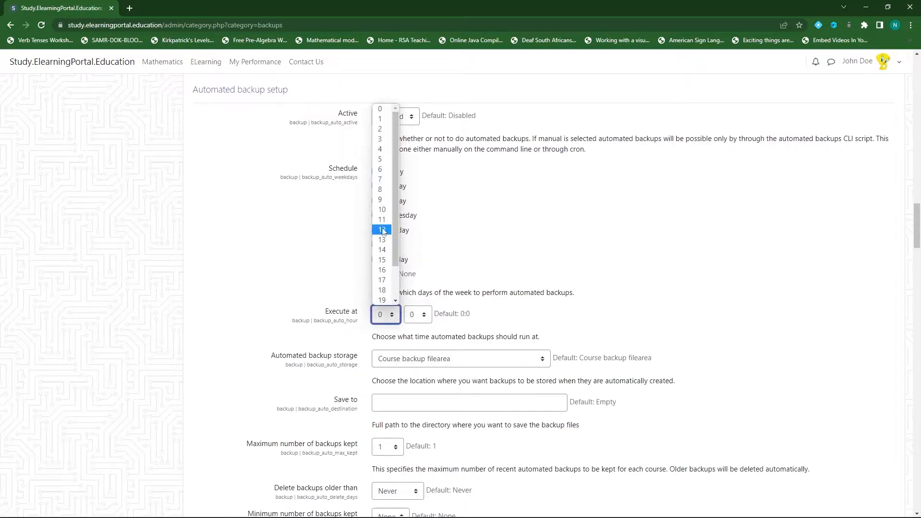
{"action": "left_click", "coordinate": [381, 298]}
{"action": "left_click", "coordinate": [424, 315]}
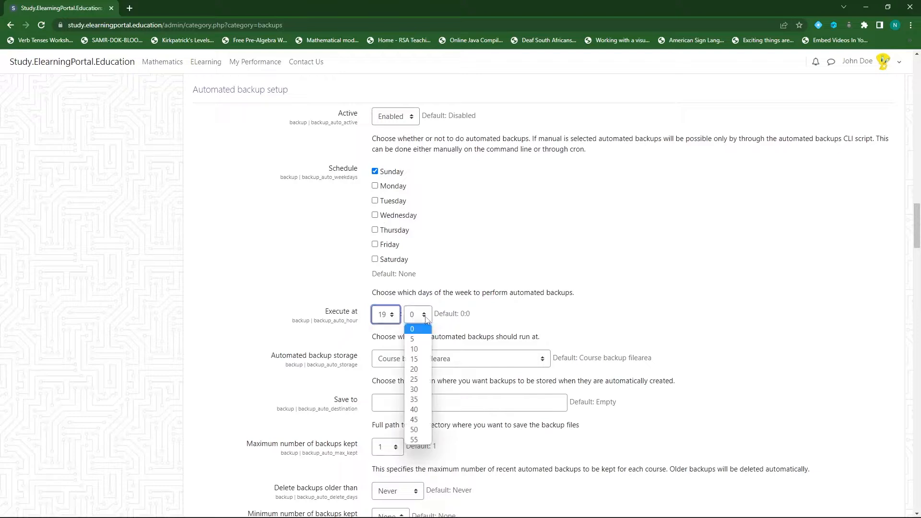
{"action": "left_click", "coordinate": [425, 329]}
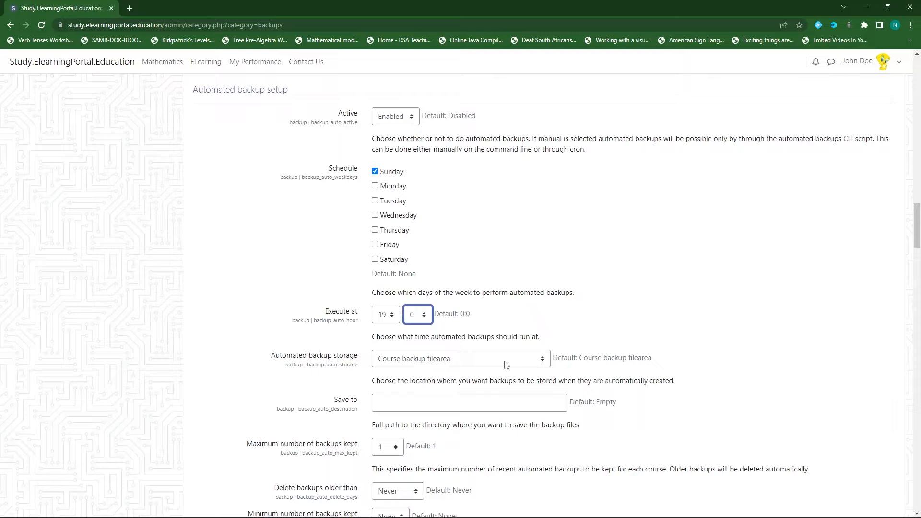
Examine the automated backup setup options for storage, number of backups kept, deletion age, backup filename and skipped courses
{"action": "scroll", "coordinate": [402, 404], "scroll_direction": "down", "scroll_amount": 1}
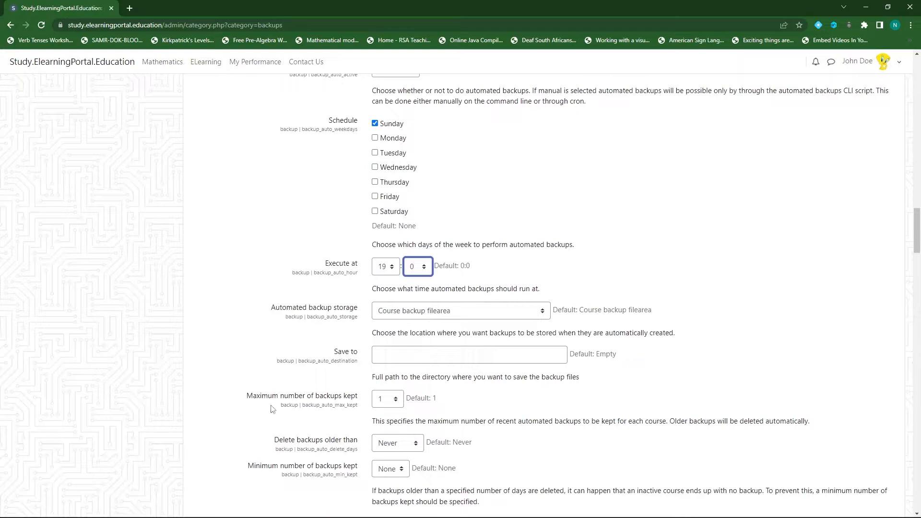
{"action": "scroll", "coordinate": [330, 403], "scroll_direction": "down", "scroll_amount": 1}
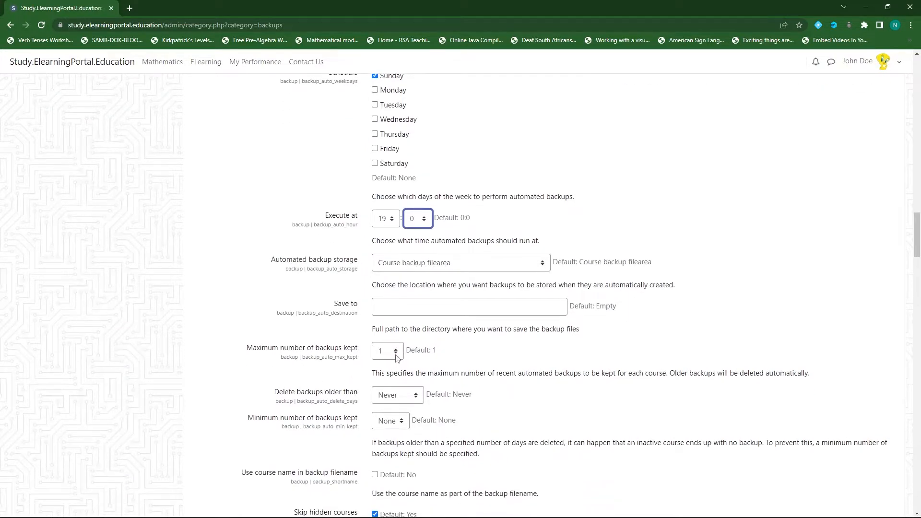
{"action": "scroll", "coordinate": [317, 370], "scroll_direction": "down", "scroll_amount": 1}
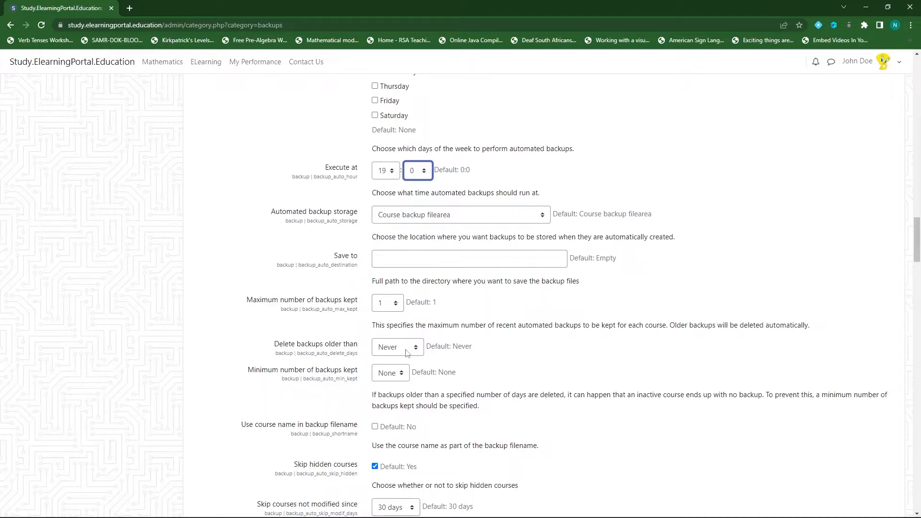
{"action": "scroll", "coordinate": [270, 373], "scroll_direction": "down", "scroll_amount": 1}
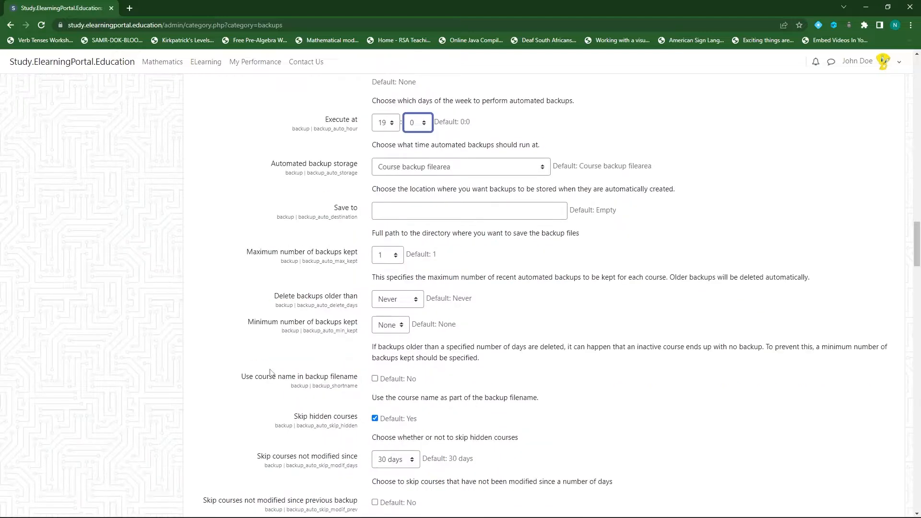
{"action": "left_click", "coordinate": [404, 330]}
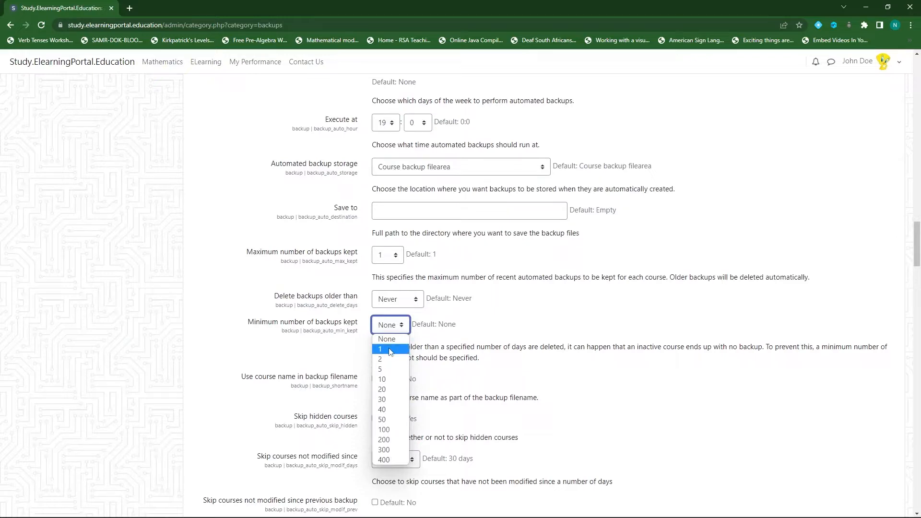
{"action": "left_click", "coordinate": [313, 350]}
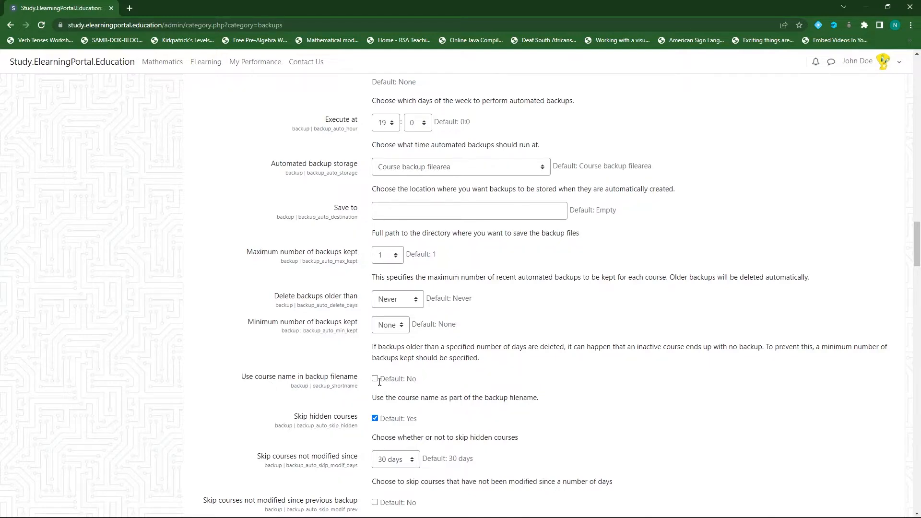
{"action": "scroll", "coordinate": [379, 381], "scroll_direction": "down", "scroll_amount": 2}
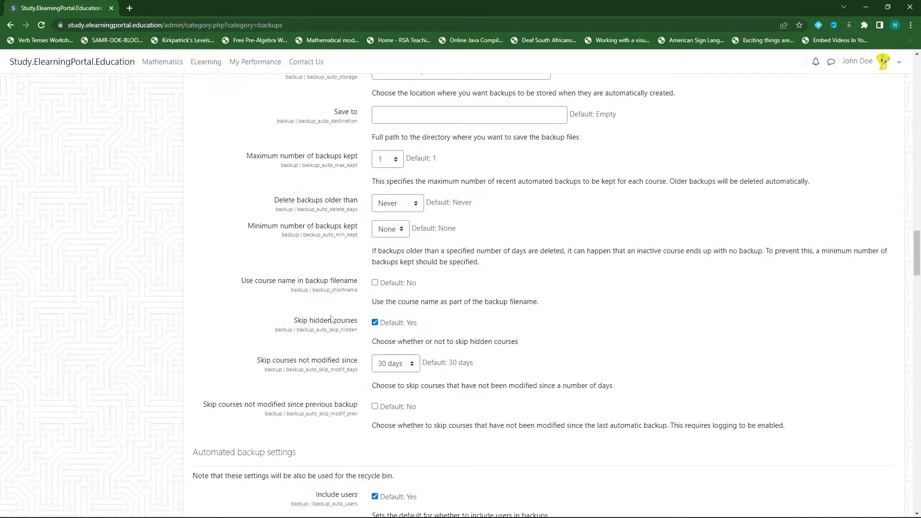
{"action": "scroll", "coordinate": [248, 337], "scroll_direction": "down", "scroll_amount": 2}
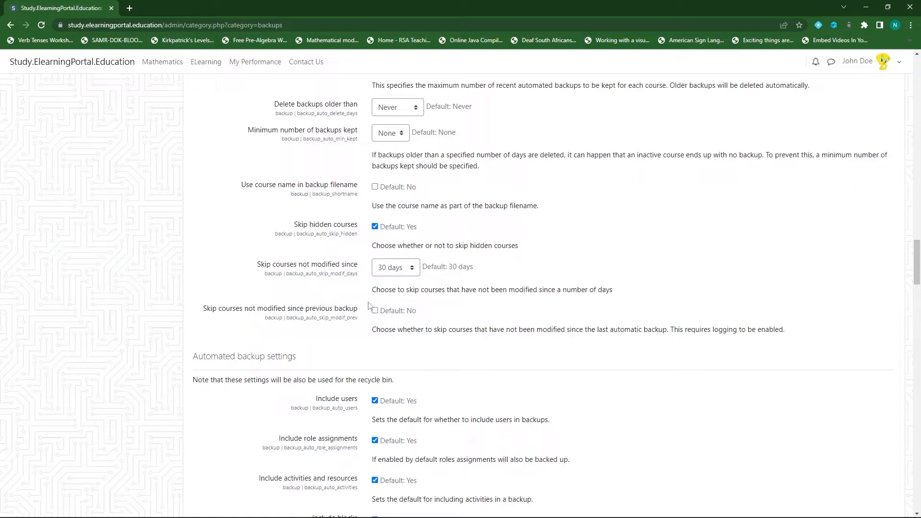
Review which course content the automated backup settings include, and look over the general restore settings
{"action": "scroll", "coordinate": [299, 367], "scroll_direction": "down", "scroll_amount": 2}
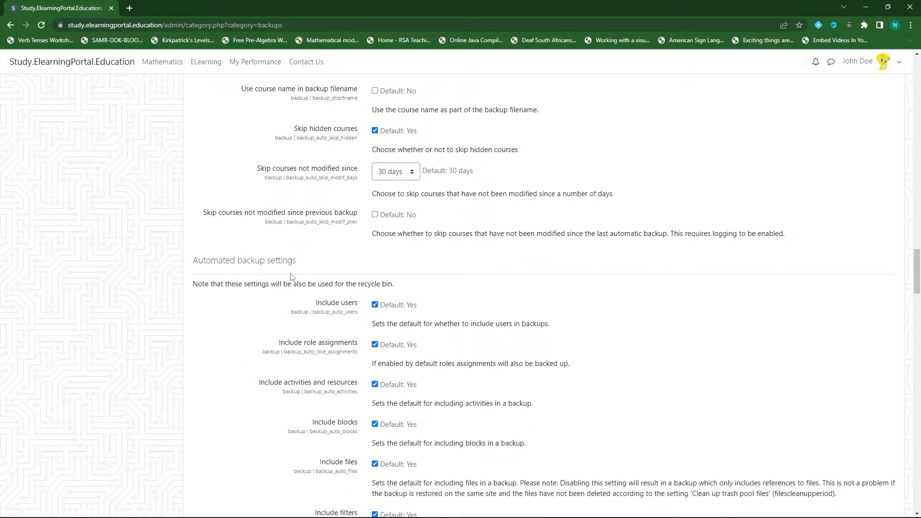
{"action": "scroll", "coordinate": [226, 331], "scroll_direction": "down", "scroll_amount": 1}
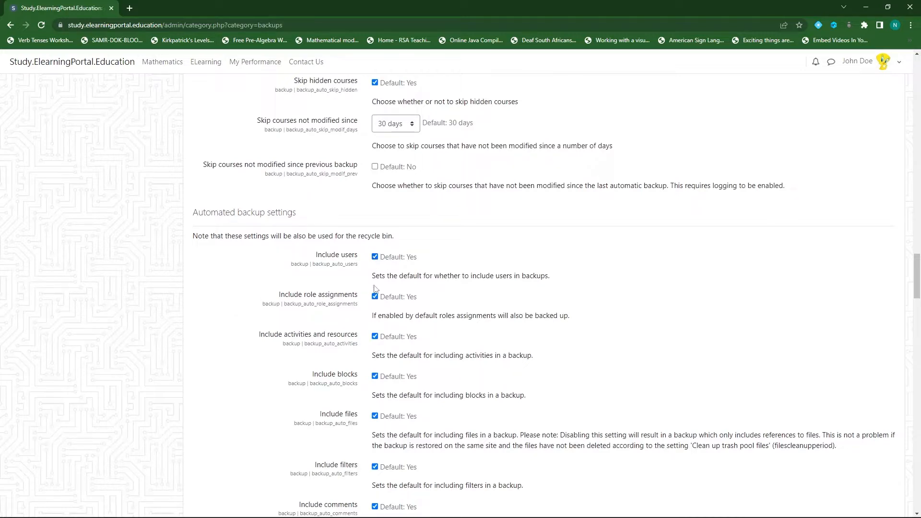
{"action": "scroll", "coordinate": [379, 304], "scroll_direction": "down", "scroll_amount": 2}
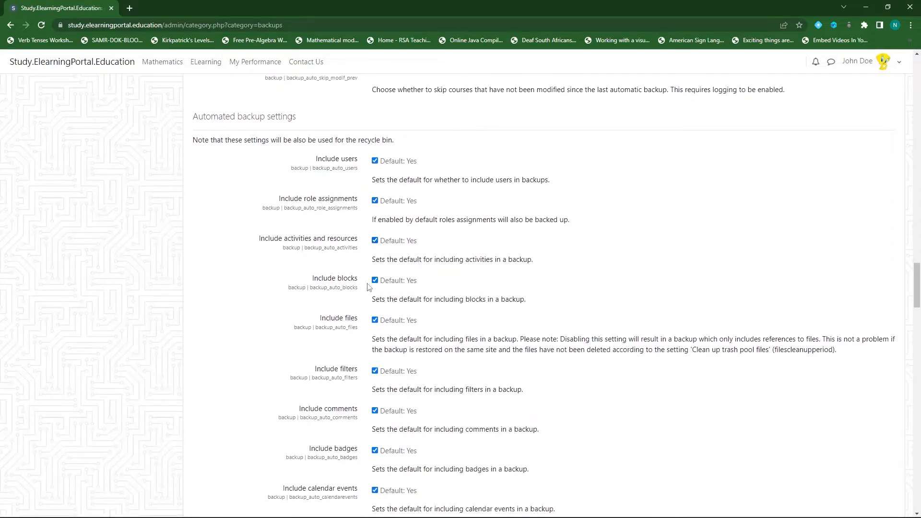
{"action": "scroll", "coordinate": [355, 268], "scroll_direction": "down", "scroll_amount": 2}
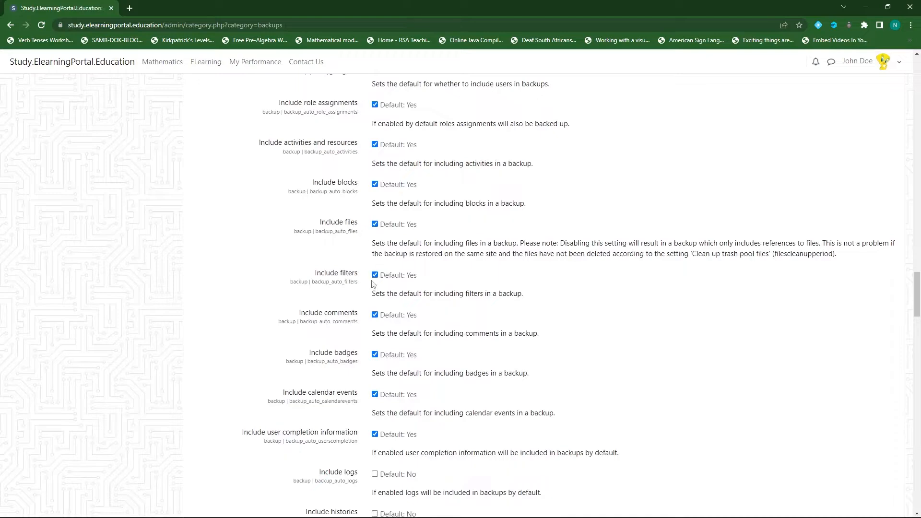
{"action": "scroll", "coordinate": [338, 291], "scroll_direction": "down", "scroll_amount": 2}
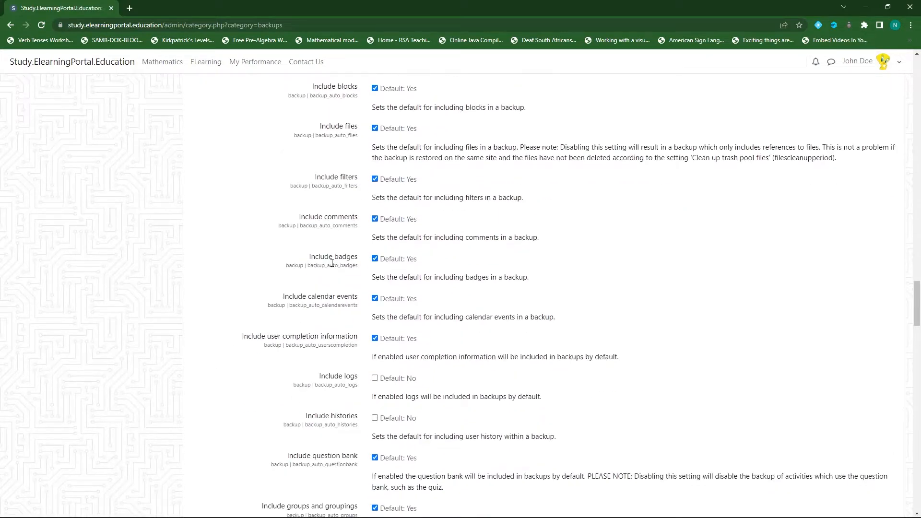
{"action": "scroll", "coordinate": [363, 308], "scroll_direction": "down", "scroll_amount": 2}
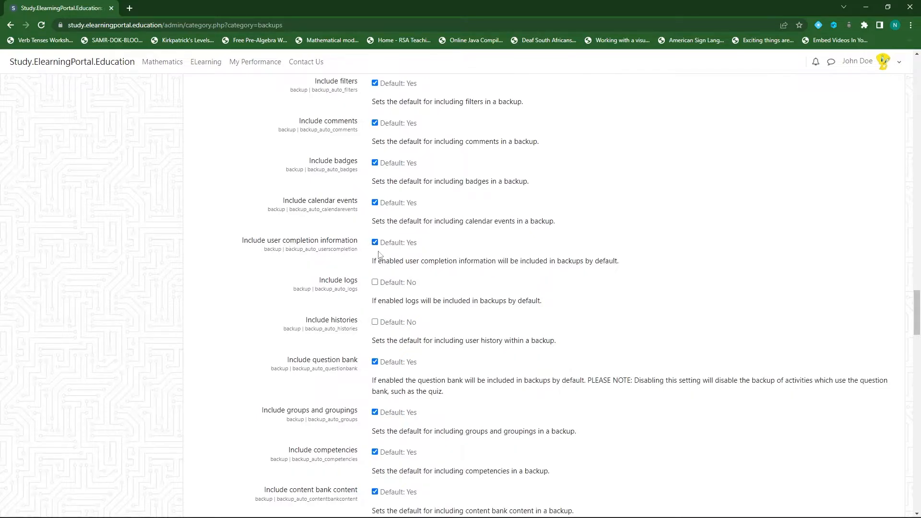
{"action": "scroll", "coordinate": [378, 254], "scroll_direction": "down", "scroll_amount": 1}
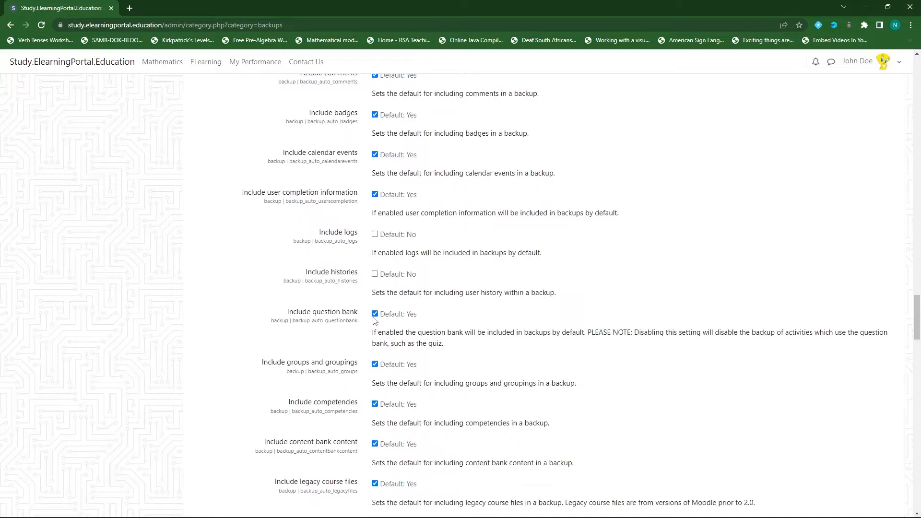
{"action": "scroll", "coordinate": [374, 318], "scroll_direction": "down", "scroll_amount": 2}
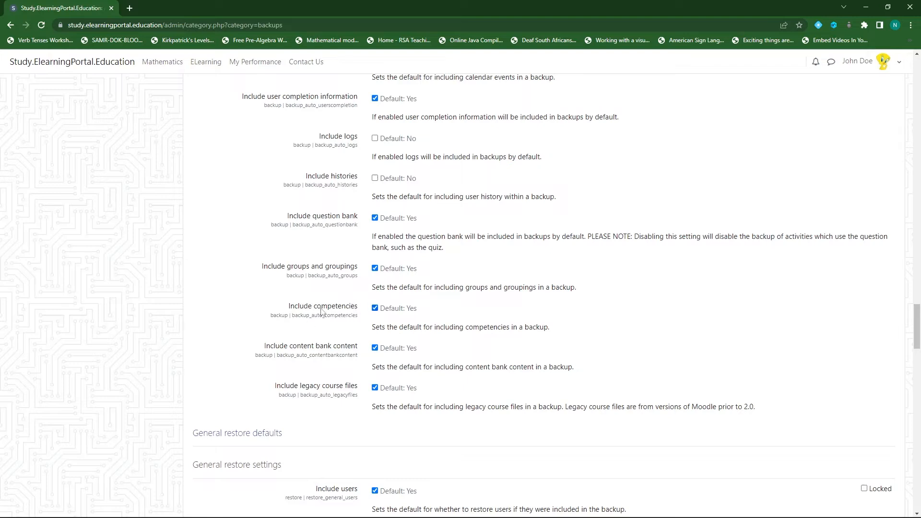
{"action": "scroll", "coordinate": [320, 312], "scroll_direction": "down", "scroll_amount": 1}
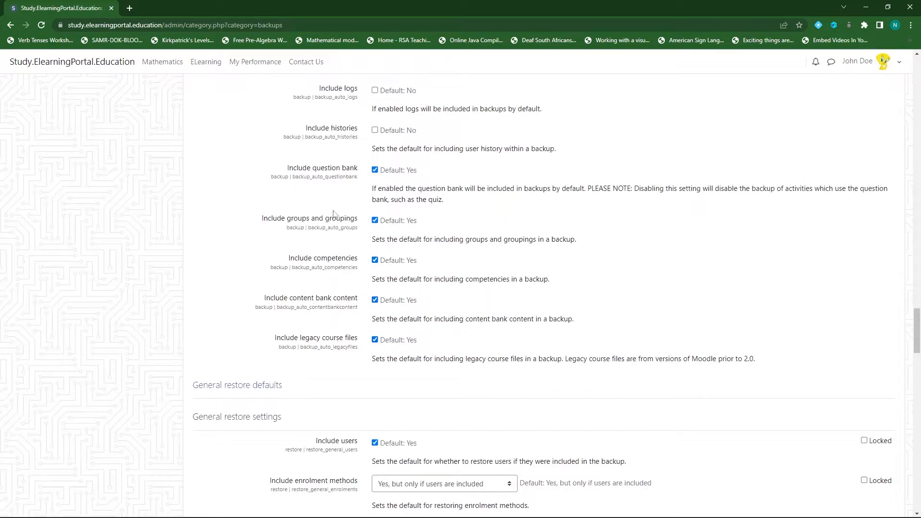
{"action": "scroll", "coordinate": [449, 305], "scroll_direction": "down", "scroll_amount": 3}
{"action": "scroll", "coordinate": [450, 304], "scroll_direction": "down", "scroll_amount": 3}
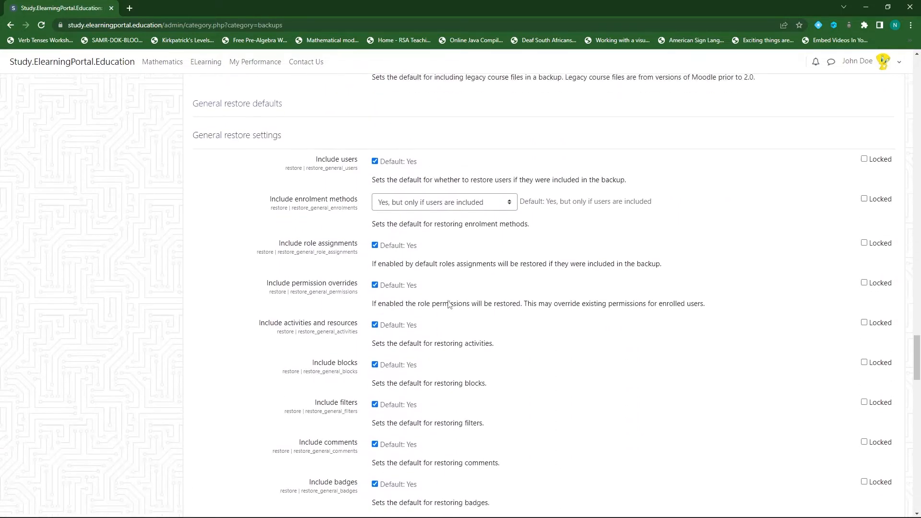
{"action": "scroll", "coordinate": [499, 235], "scroll_direction": "up", "scroll_amount": 4}
{"action": "scroll", "coordinate": [498, 235], "scroll_direction": "up", "scroll_amount": 15}
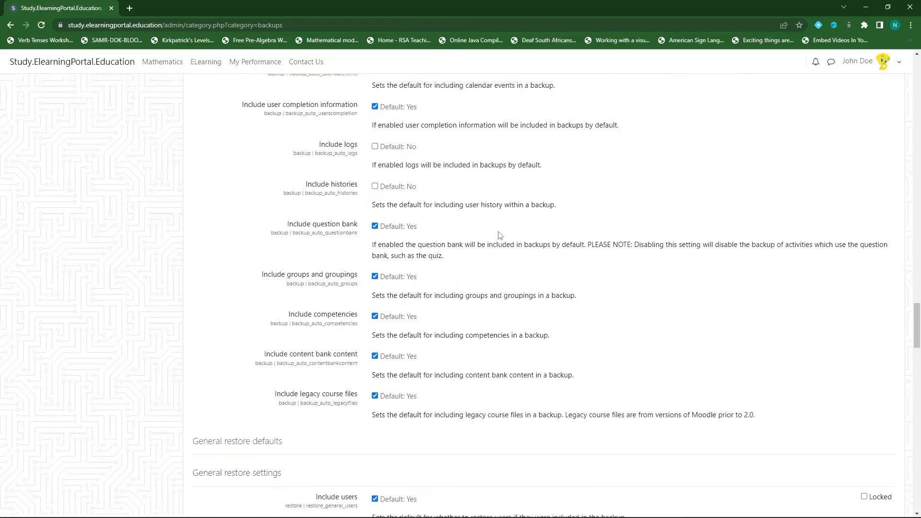
{"action": "scroll", "coordinate": [280, 374], "scroll_direction": "down", "scroll_amount": 3}
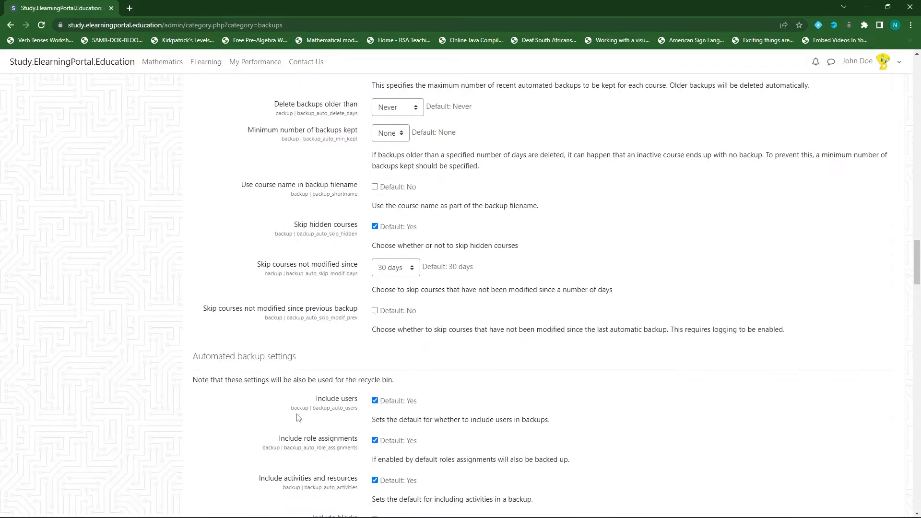
Save the changes made to the site's backup settings
{"action": "scroll", "coordinate": [299, 417], "scroll_direction": "up", "scroll_amount": 9}
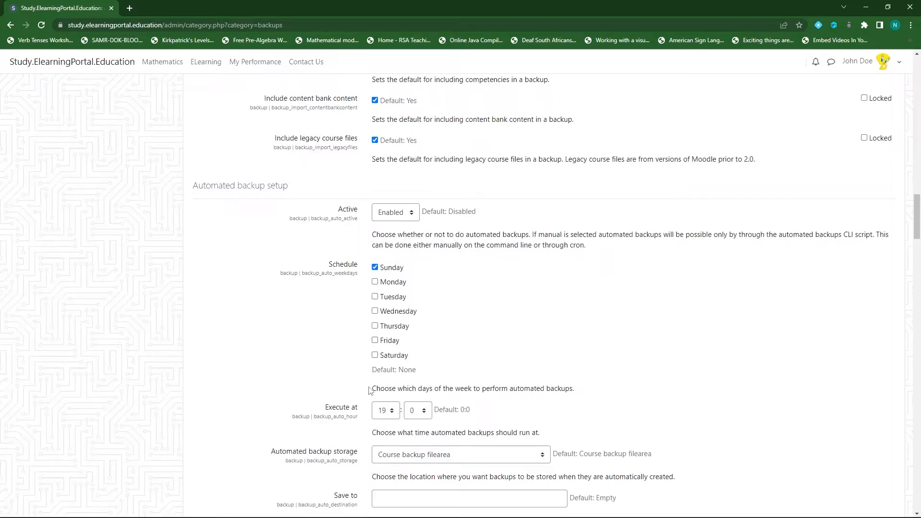
{"action": "scroll", "coordinate": [352, 397], "scroll_direction": "down", "scroll_amount": 2}
{"action": "scroll", "coordinate": [353, 397], "scroll_direction": "down", "scroll_amount": 20}
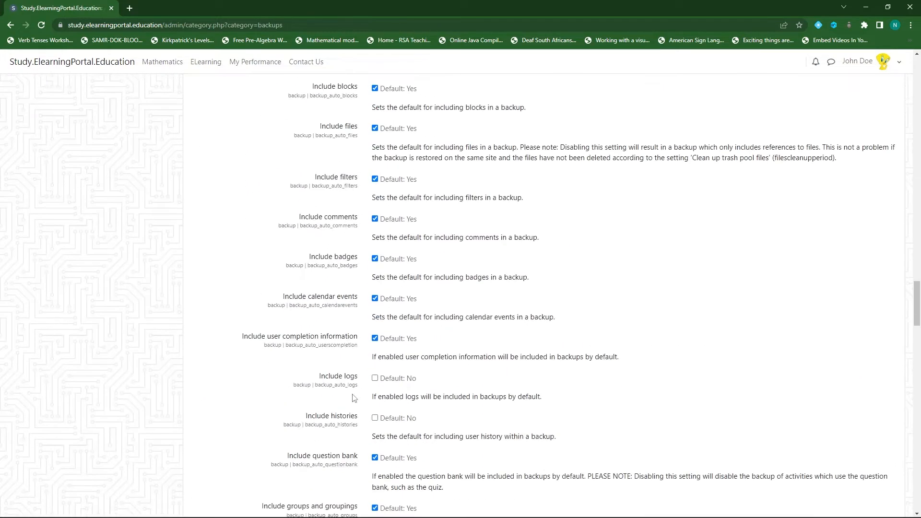
{"action": "scroll", "coordinate": [353, 397], "scroll_direction": "down", "scroll_amount": 20}
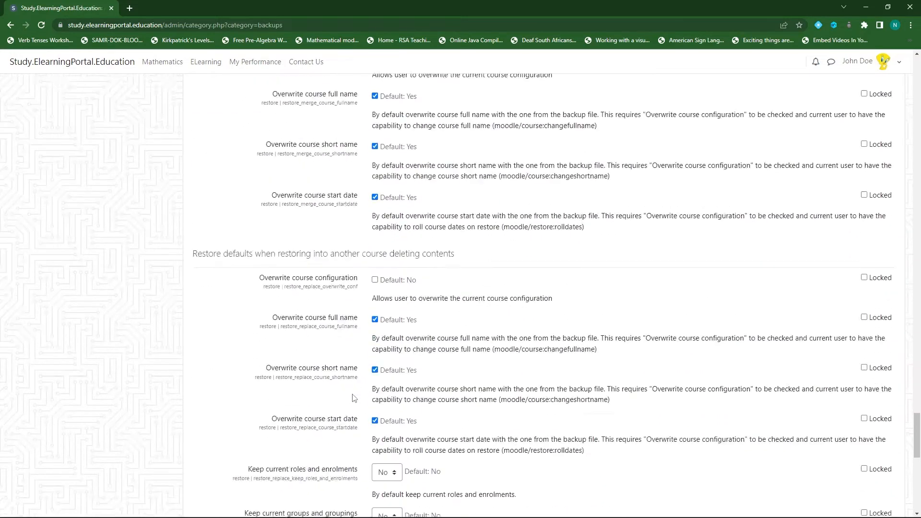
{"action": "scroll", "coordinate": [354, 397], "scroll_direction": "down", "scroll_amount": 2}
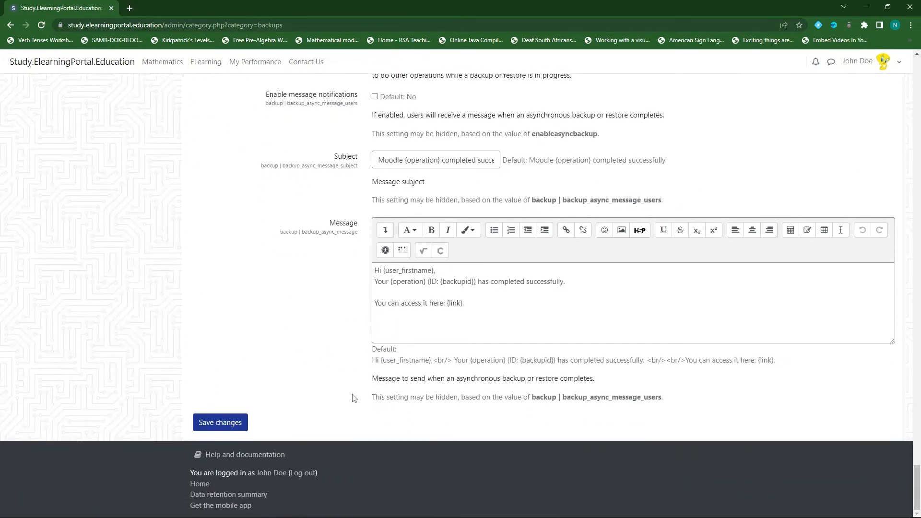
{"action": "left_click", "coordinate": [214, 423]}
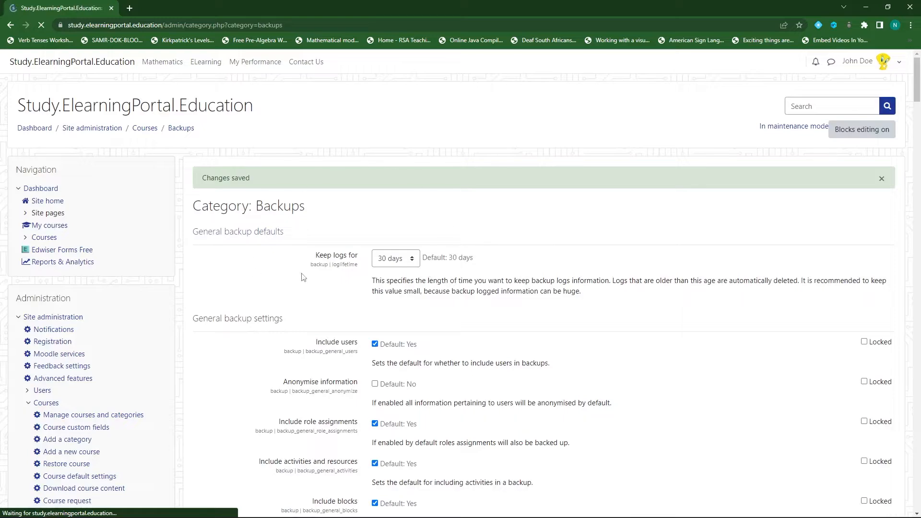
Review the saved automated backup setup, including the active state, schedule, execution time and storage options
{"action": "scroll", "coordinate": [281, 309], "scroll_direction": "down", "scroll_amount": 20}
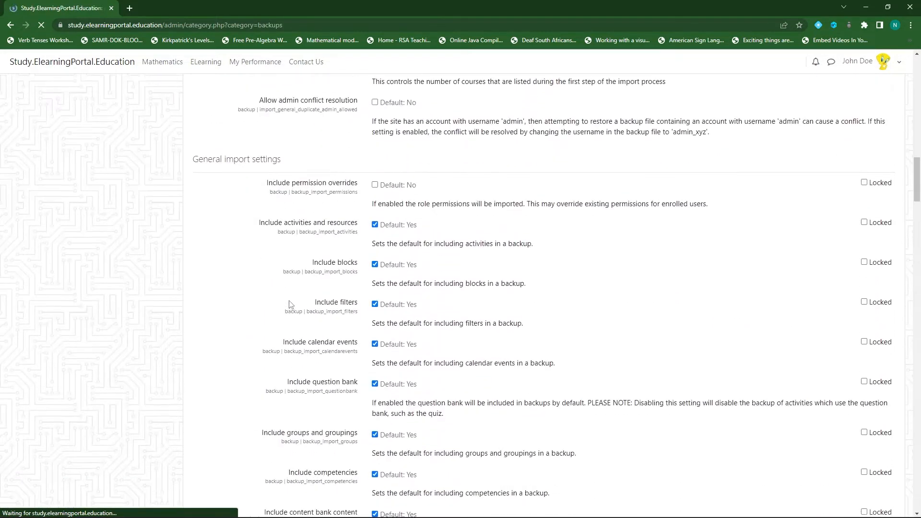
{"action": "scroll", "coordinate": [289, 304], "scroll_direction": "down", "scroll_amount": 8}
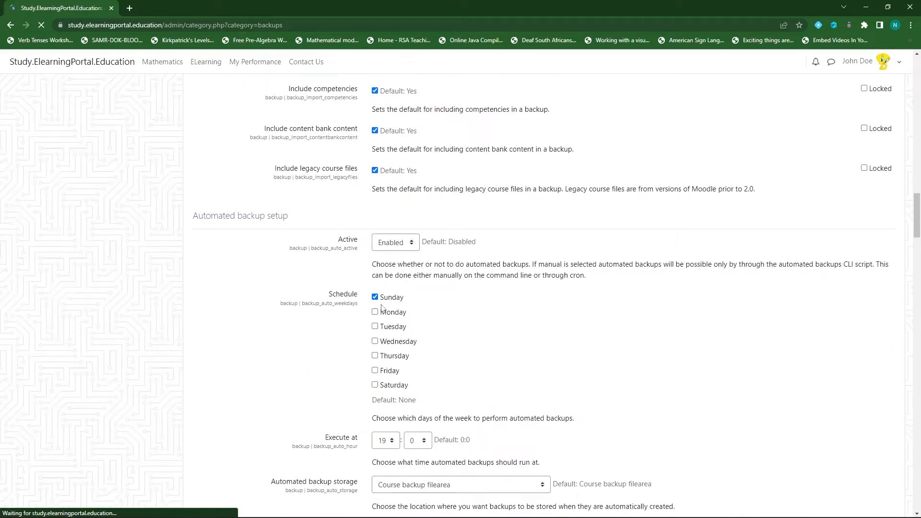
{"action": "scroll", "coordinate": [394, 446], "scroll_direction": "down", "scroll_amount": 2}
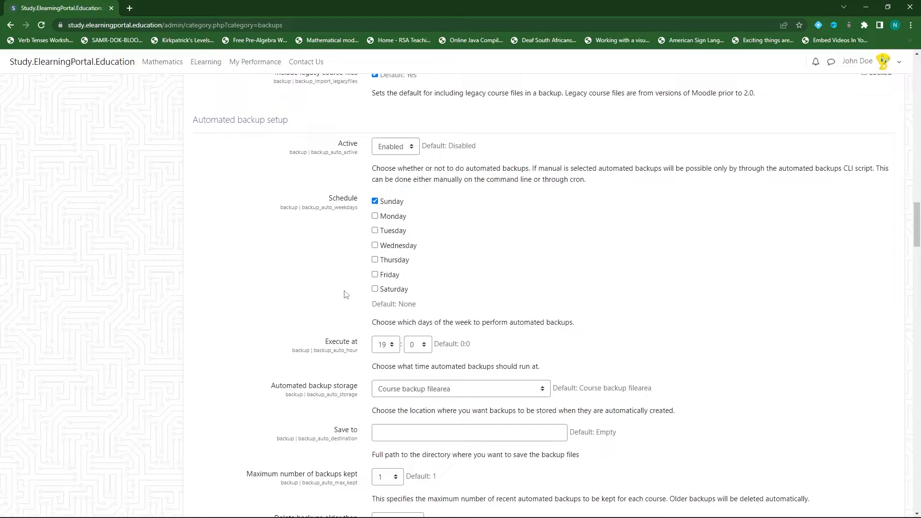
{"action": "scroll", "coordinate": [326, 327], "scroll_direction": "down", "scroll_amount": 3}
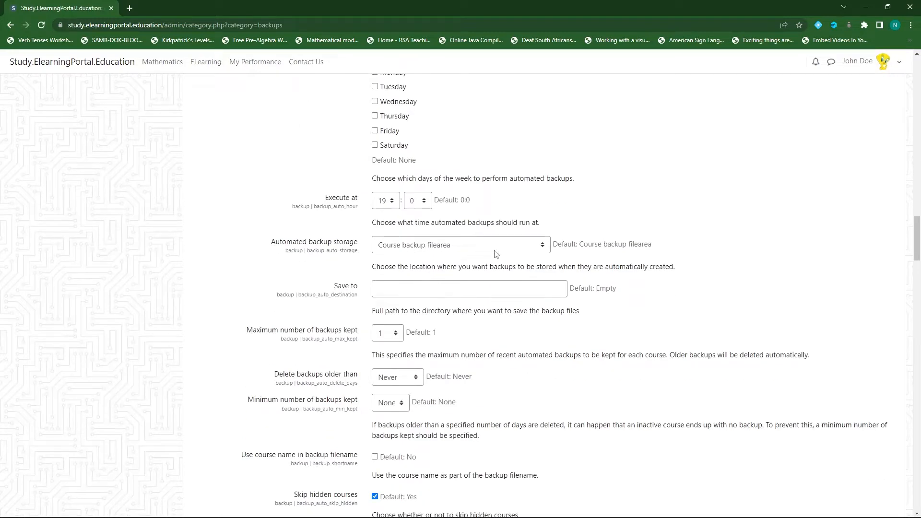
{"action": "scroll", "coordinate": [353, 258], "scroll_direction": "up", "scroll_amount": 20}
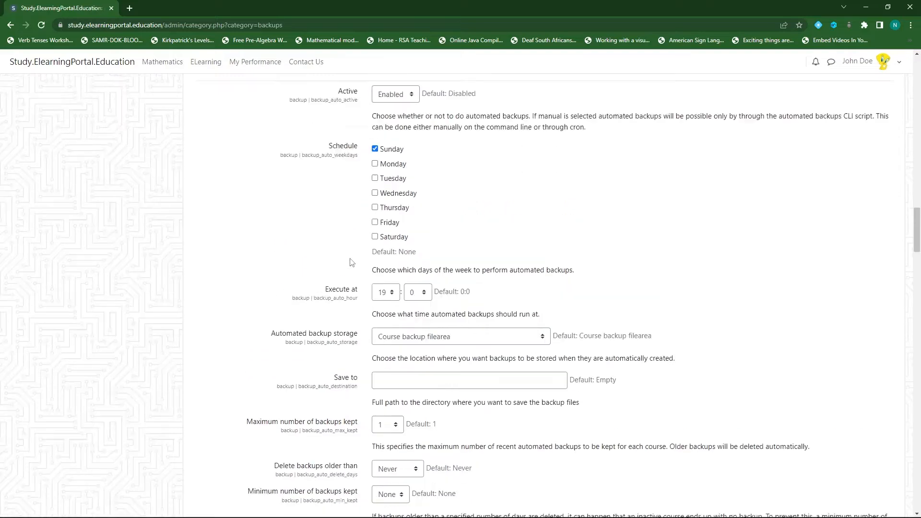
{"action": "scroll", "coordinate": [350, 259], "scroll_direction": "up", "scroll_amount": 10}
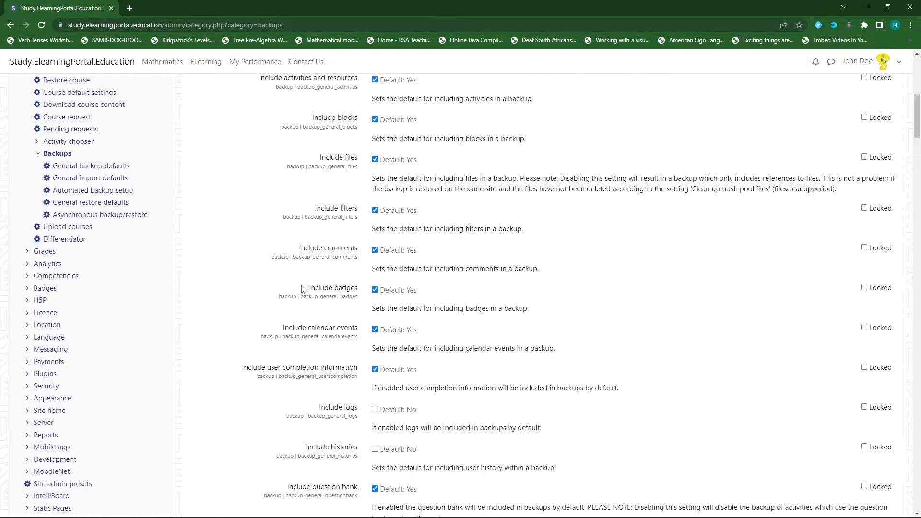
{"action": "scroll", "coordinate": [271, 315], "scroll_direction": "up", "scroll_amount": 3}
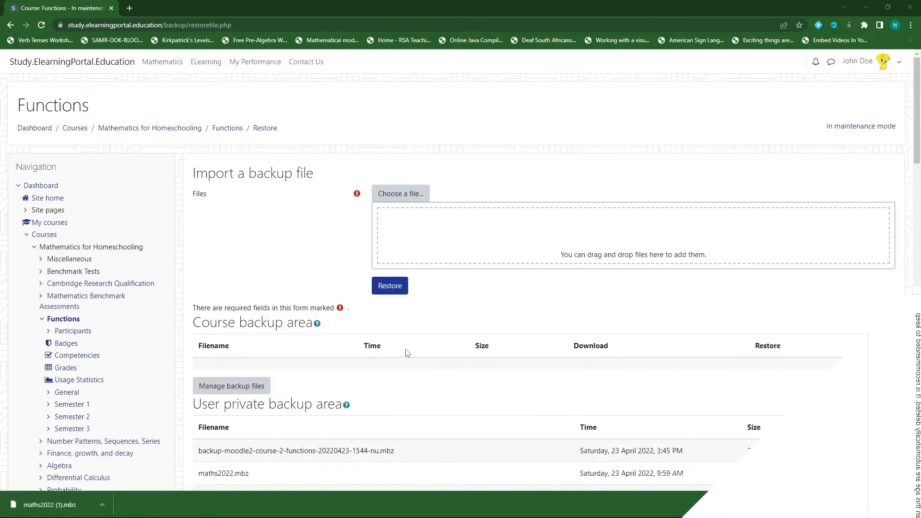
Look over the Functions course's restore page and the files in the user private backup area
{"action": "scroll", "coordinate": [421, 342], "scroll_direction": "down", "scroll_amount": 5}
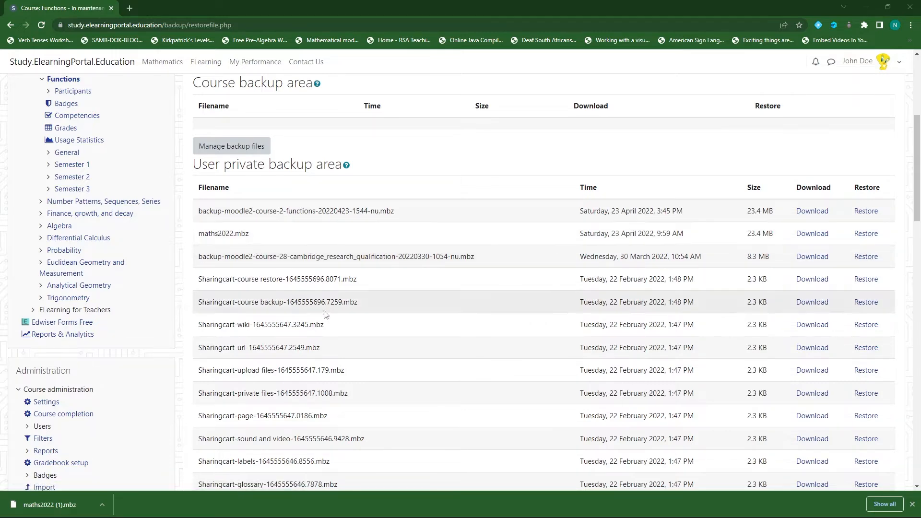
{"action": "scroll", "coordinate": [323, 314], "scroll_direction": "up", "scroll_amount": 5}
{"action": "scroll", "coordinate": [227, 148], "scroll_direction": "down", "scroll_amount": 3}
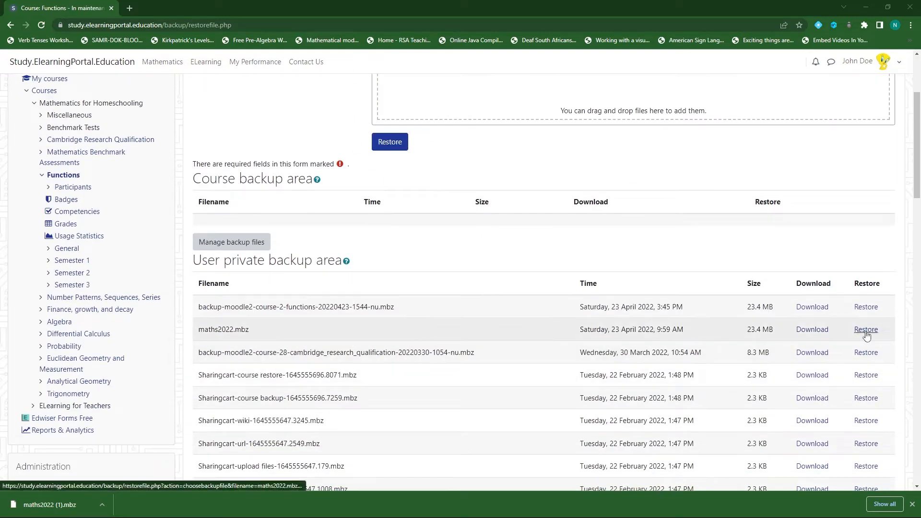
{"action": "scroll", "coordinate": [515, 285], "scroll_direction": "up", "scroll_amount": 3}
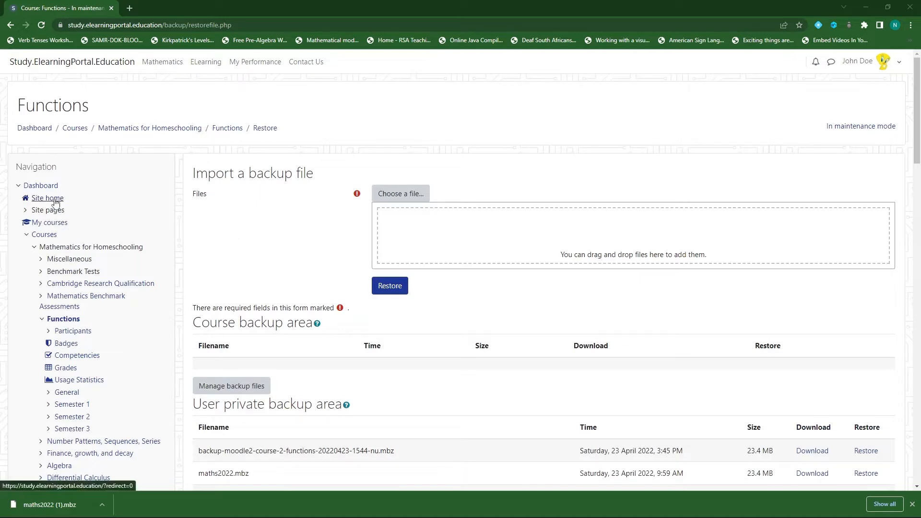
Start adding a new course in the Miscellaneous category and enter the full name Test Maths Course 2022
{"action": "left_click", "coordinate": [75, 128]}
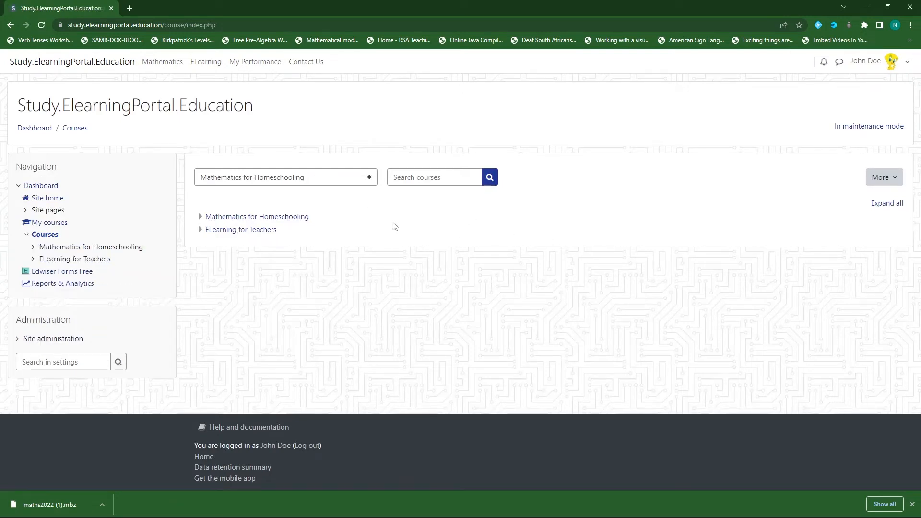
{"action": "left_click", "coordinate": [895, 183]}
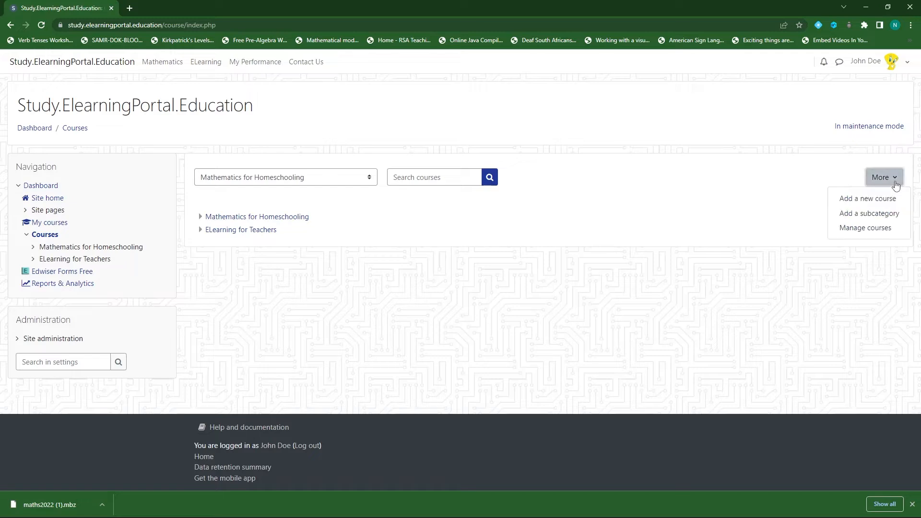
{"action": "left_click", "coordinate": [867, 198]}
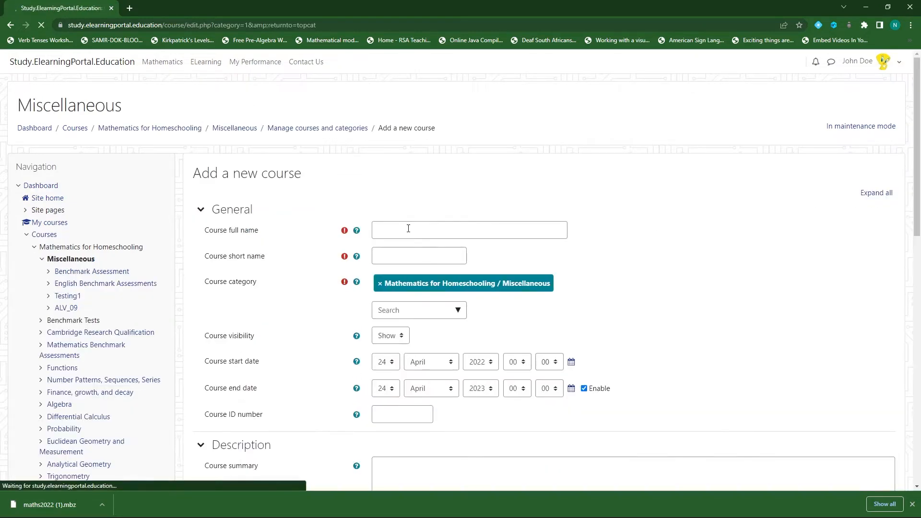
{"action": "left_click", "coordinate": [409, 227]}
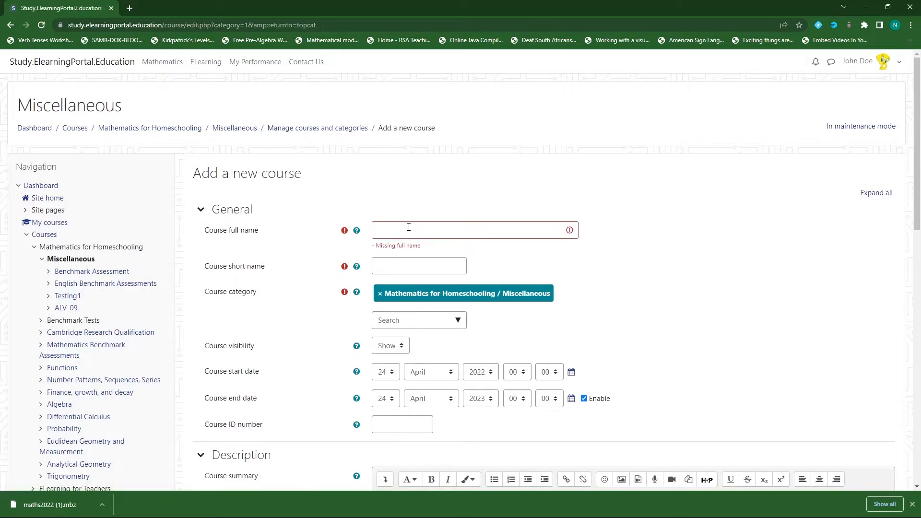
{"action": "left_click", "coordinate": [409, 227]}
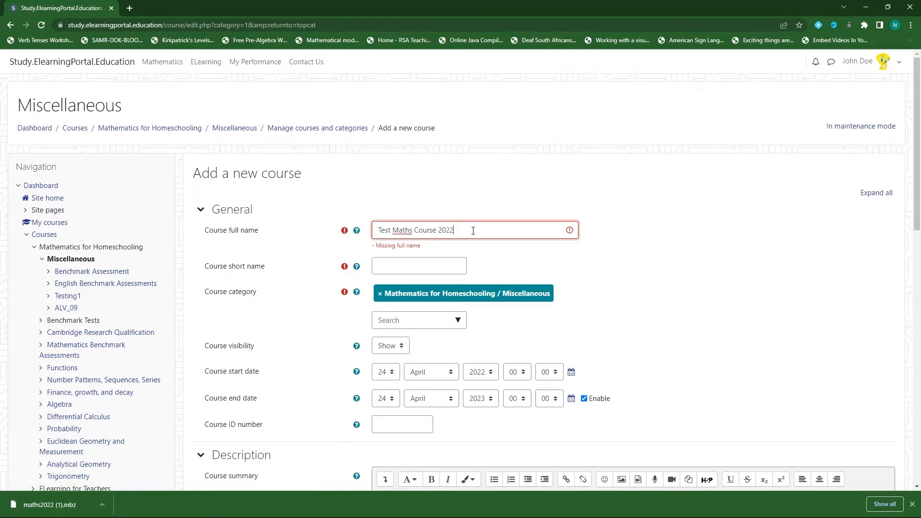
Copy the course full name into the short name so it also reads Test Maths Course 2022
{"action": "left_click_drag", "start_coordinate": [472, 230], "coordinate": [349, 234]}
{"action": "key", "text": "ctrl+c"}
{"action": "left_click", "coordinate": [398, 261]}
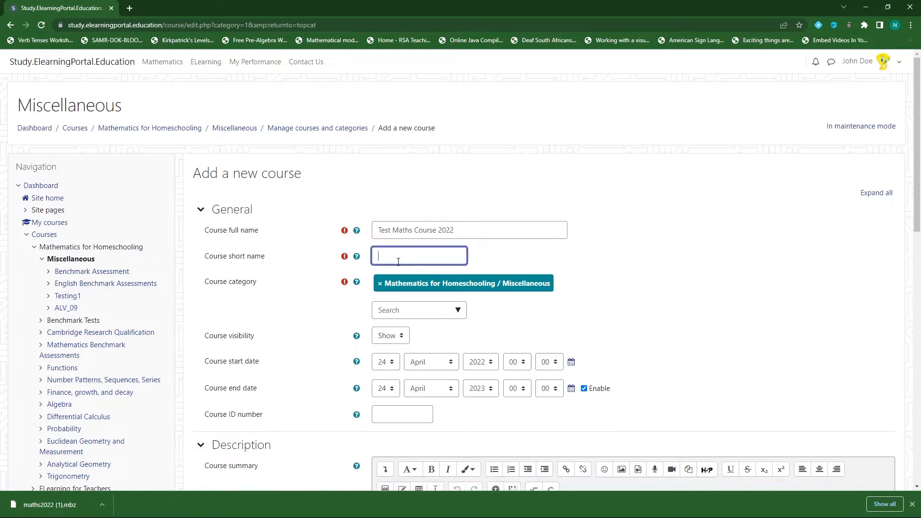
{"action": "key", "text": "ctrl+v"}
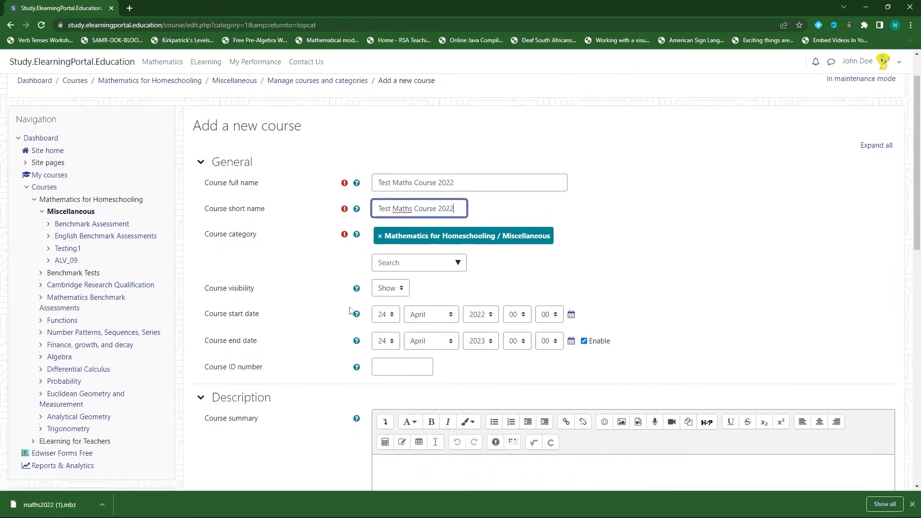
Disable the course end date, check the course format options, and save and display the new course
{"action": "scroll", "coordinate": [614, 364], "scroll_direction": "down", "scroll_amount": 1}
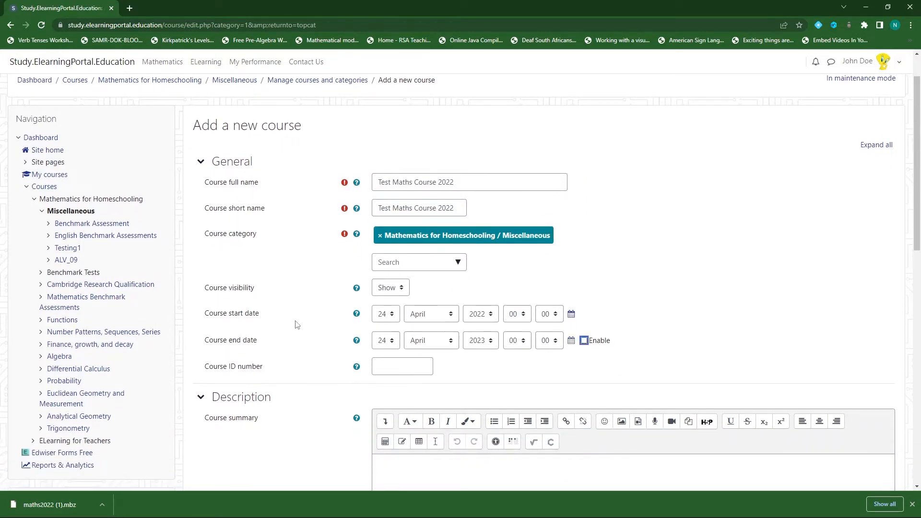
{"action": "scroll", "coordinate": [300, 308], "scroll_direction": "down", "scroll_amount": 9}
{"action": "scroll", "coordinate": [306, 308], "scroll_direction": "down", "scroll_amount": 2}
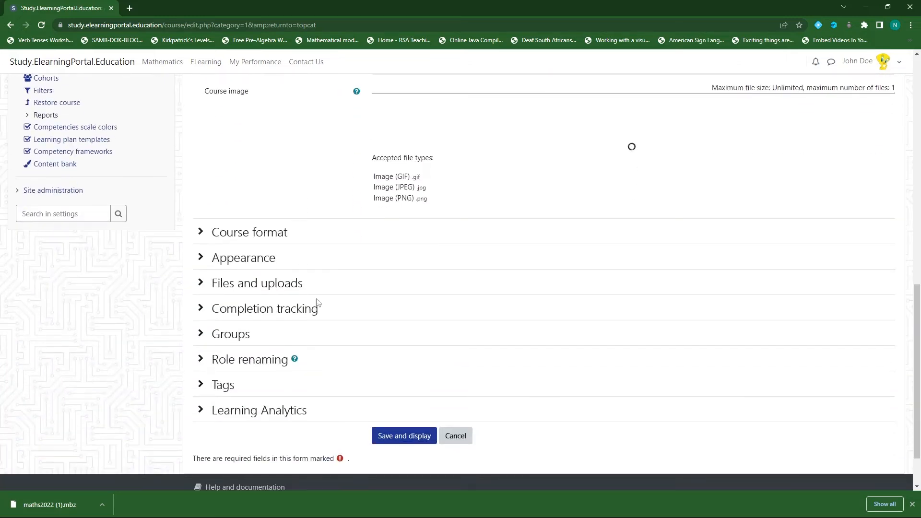
{"action": "left_click", "coordinate": [278, 233]}
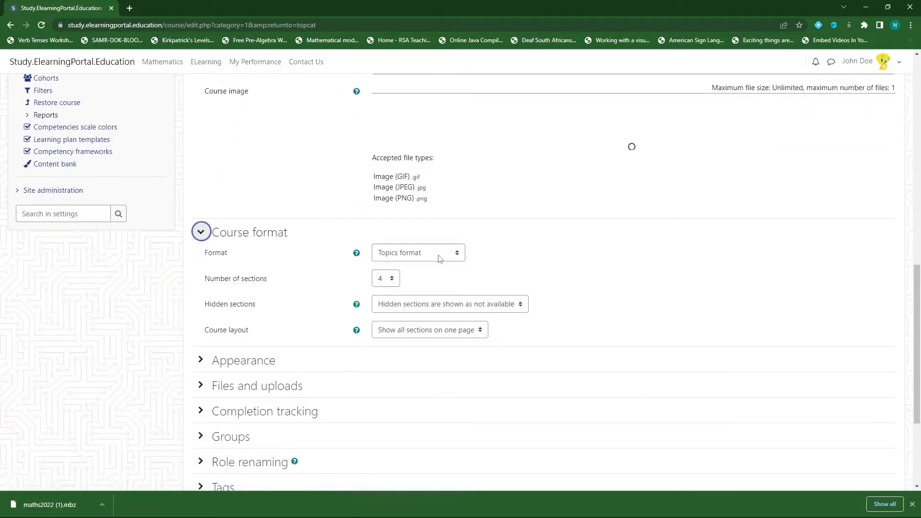
{"action": "left_click", "coordinate": [201, 232]}
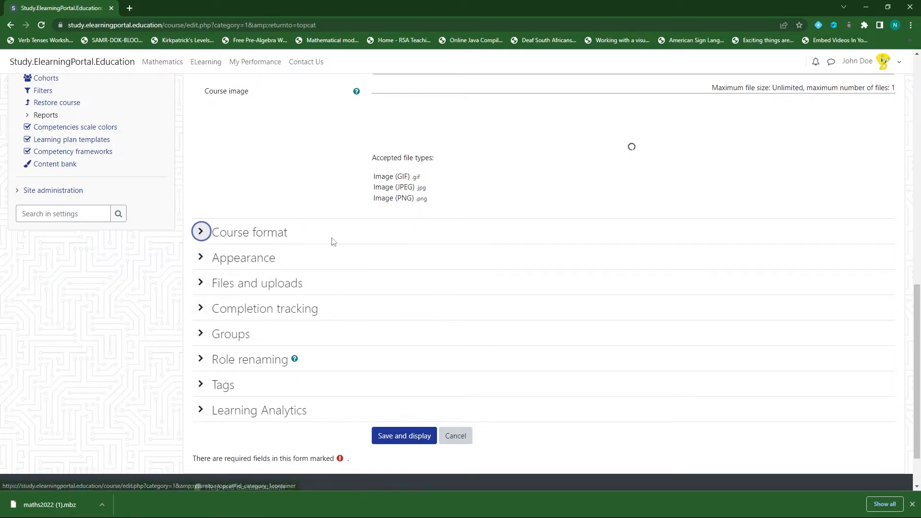
{"action": "scroll", "coordinate": [340, 315], "scroll_direction": "down", "scroll_amount": 1}
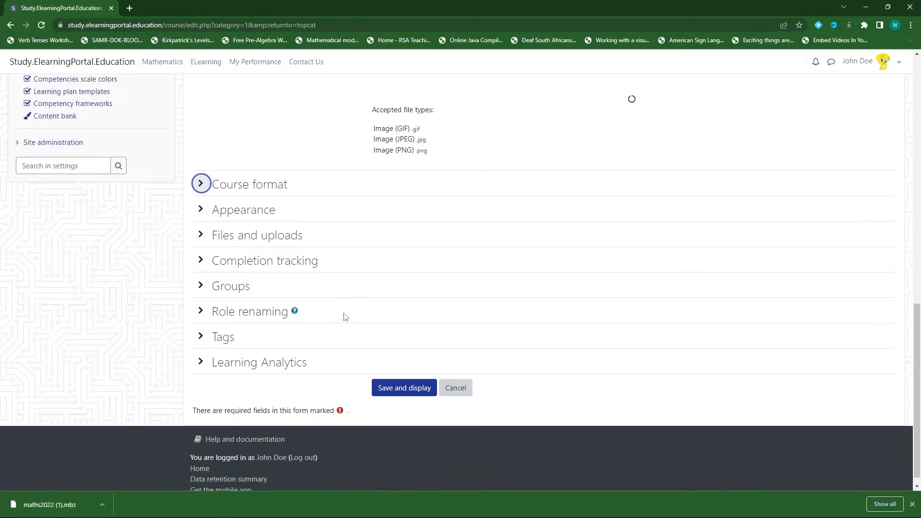
{"action": "left_click", "coordinate": [403, 389]}
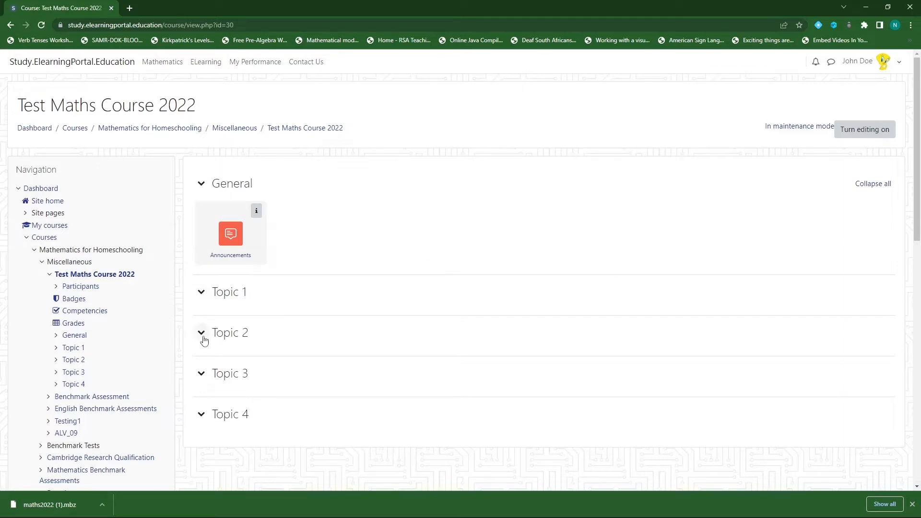
Open the restore page in the course administration of Test Maths Course 2022
{"action": "scroll", "coordinate": [114, 360], "scroll_direction": "down", "scroll_amount": 5}
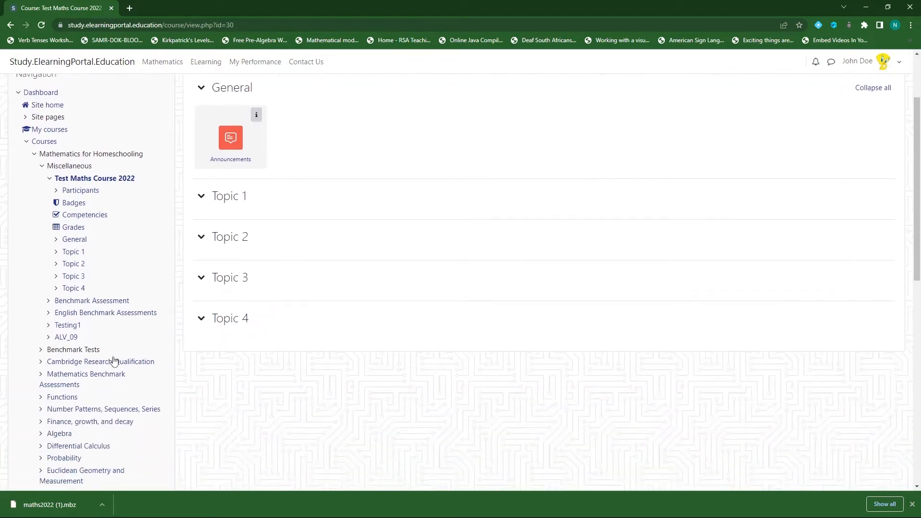
{"action": "scroll", "coordinate": [113, 360], "scroll_direction": "down", "scroll_amount": 4}
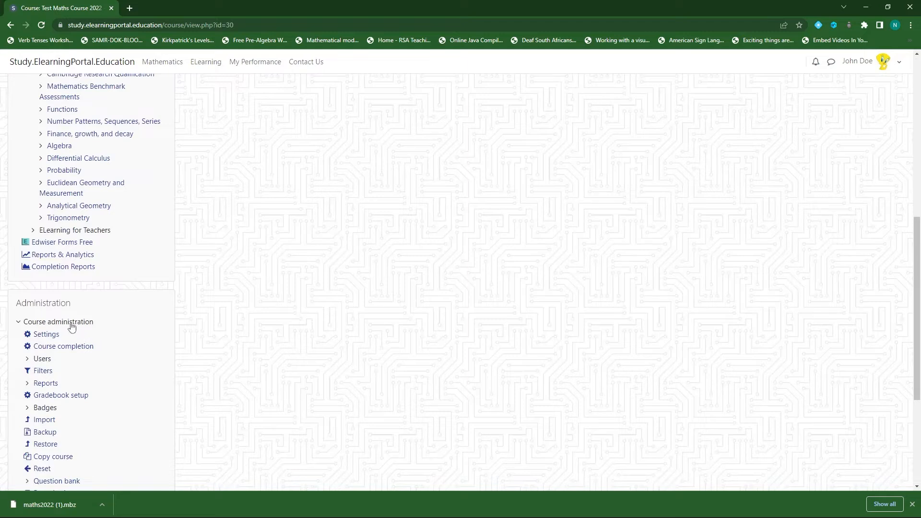
{"action": "scroll", "coordinate": [81, 326], "scroll_direction": "down", "scroll_amount": 1}
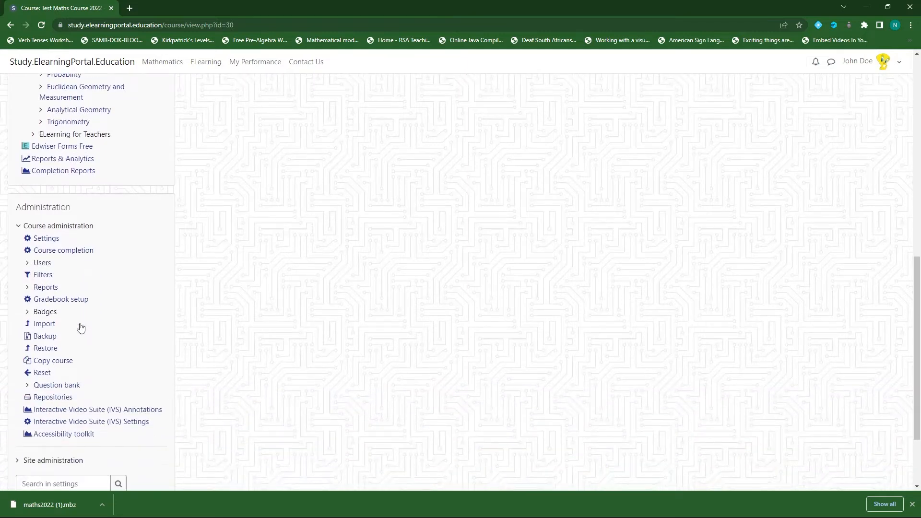
{"action": "left_click", "coordinate": [43, 349]}
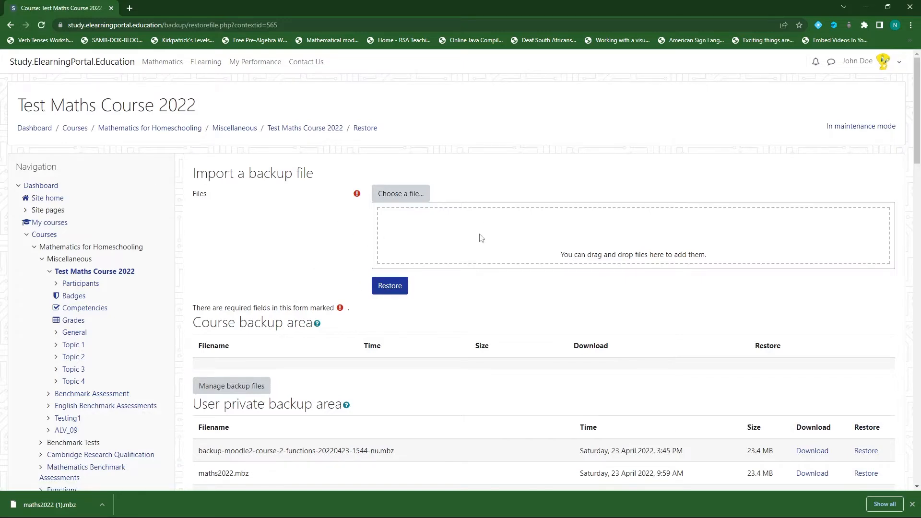
Add the downloaded maths2022 (1).mbz backup to the files of the Import a backup file form
{"action": "left_click_drag", "start_coordinate": [42, 509], "coordinate": [449, 233]}
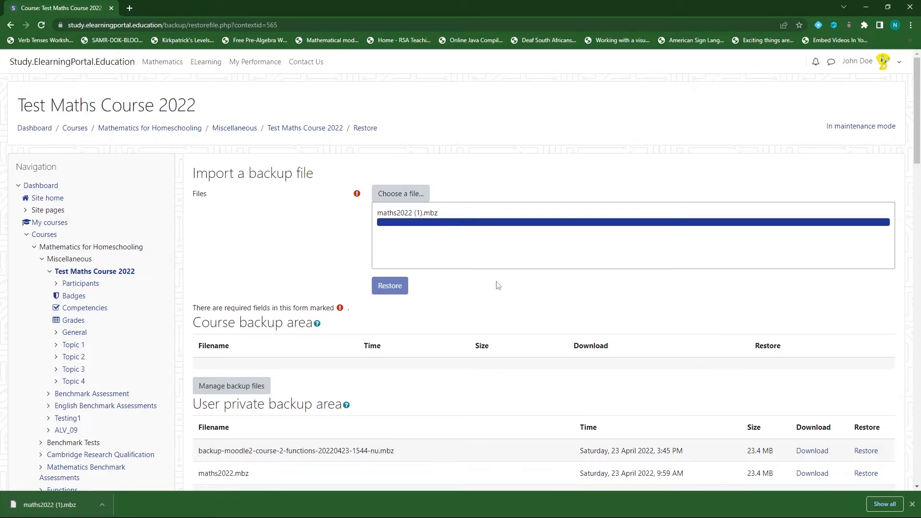
{"action": "scroll", "coordinate": [497, 286], "scroll_direction": "down", "scroll_amount": 2}
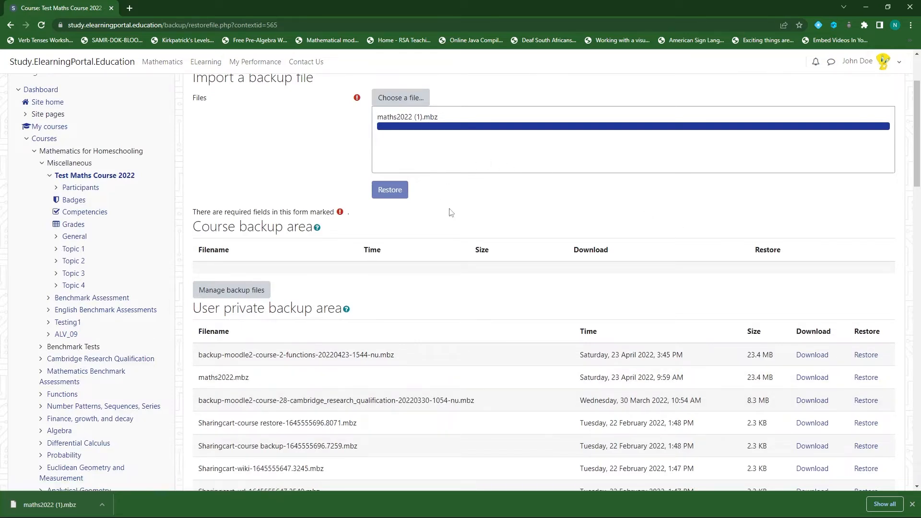
{"action": "scroll", "coordinate": [469, 194], "scroll_direction": "up", "scroll_amount": 2}
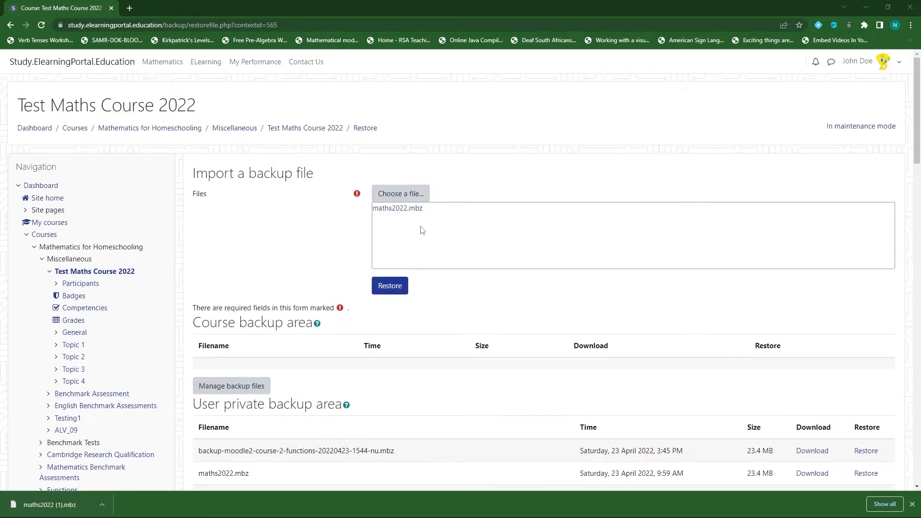
Start restoring the maths2022.mbz backup, review its details, settings and course sections, and continue to the destination stage
{"action": "left_click", "coordinate": [391, 287]}
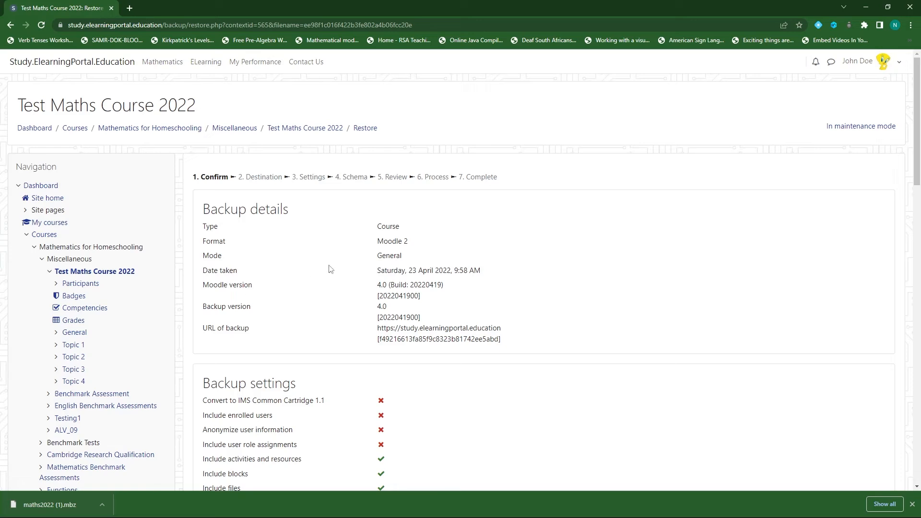
{"action": "scroll", "coordinate": [330, 270], "scroll_direction": "down", "scroll_amount": 4}
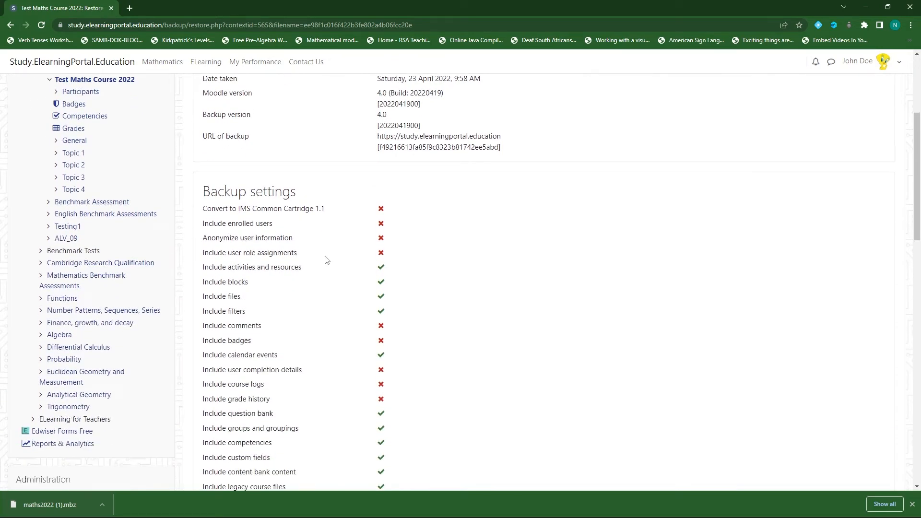
{"action": "scroll", "coordinate": [326, 259], "scroll_direction": "down", "scroll_amount": 1}
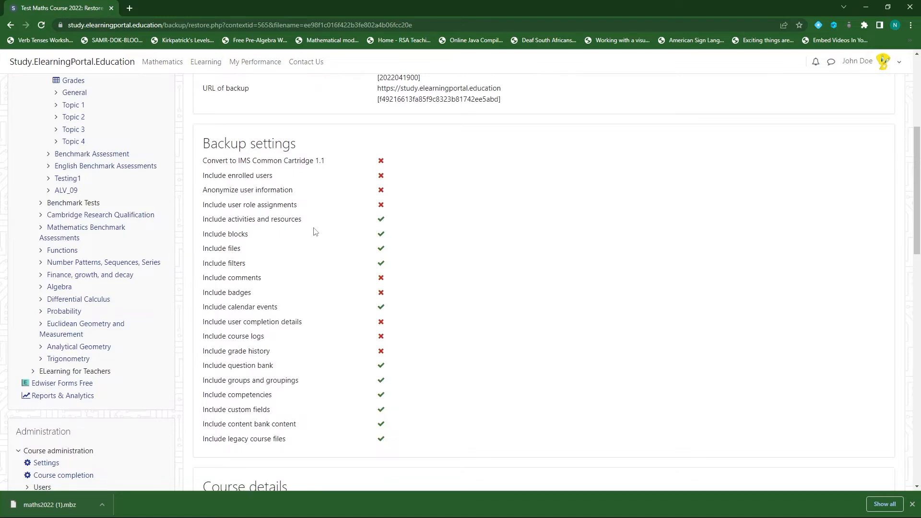
{"action": "scroll", "coordinate": [321, 267], "scroll_direction": "down", "scroll_amount": 7}
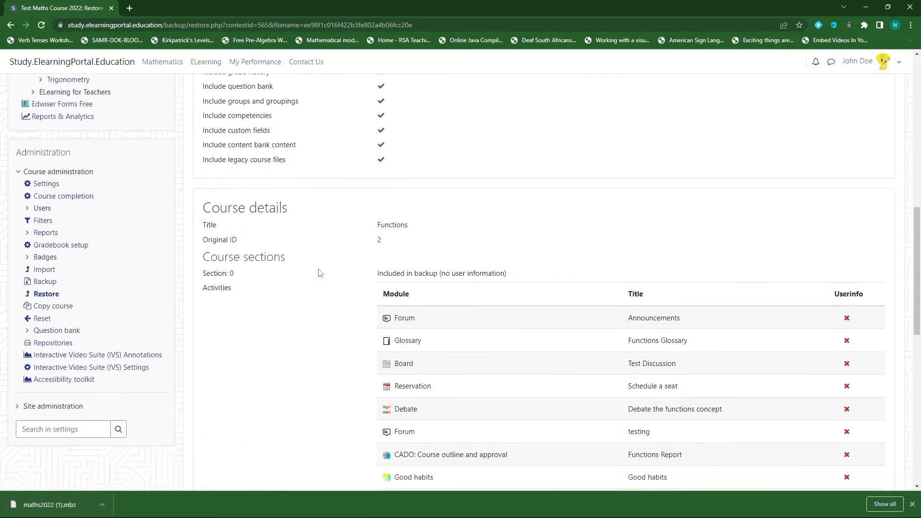
{"action": "scroll", "coordinate": [504, 283], "scroll_direction": "down", "scroll_amount": 3}
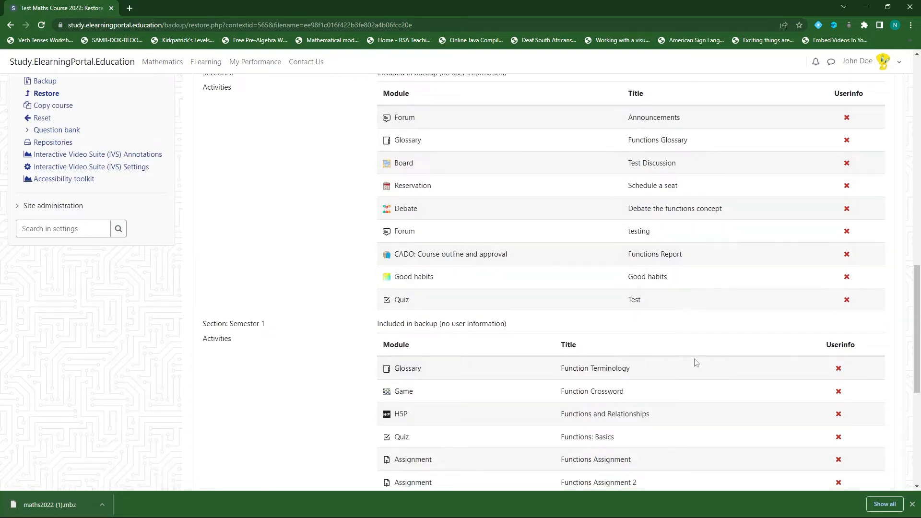
{"action": "scroll", "coordinate": [462, 370], "scroll_direction": "down", "scroll_amount": 2}
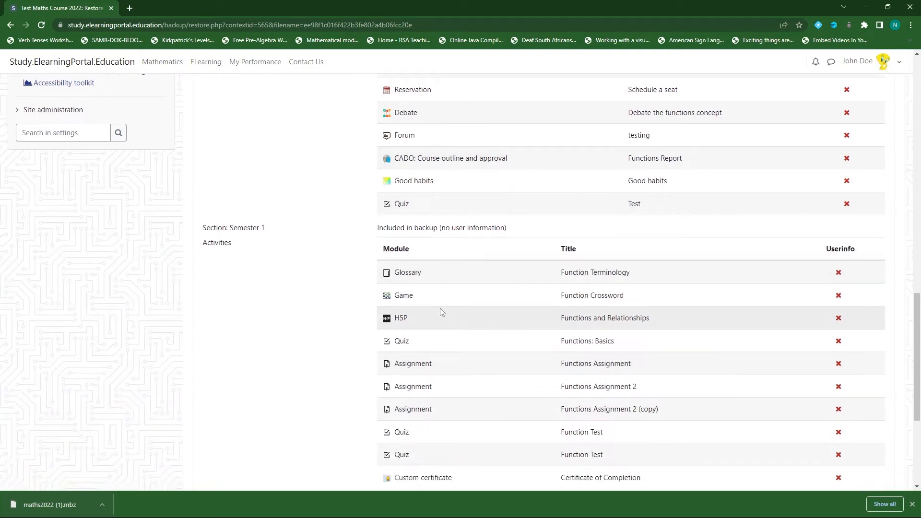
{"action": "scroll", "coordinate": [445, 345], "scroll_direction": "down", "scroll_amount": 2}
{"action": "scroll", "coordinate": [445, 346], "scroll_direction": "down", "scroll_amount": 2}
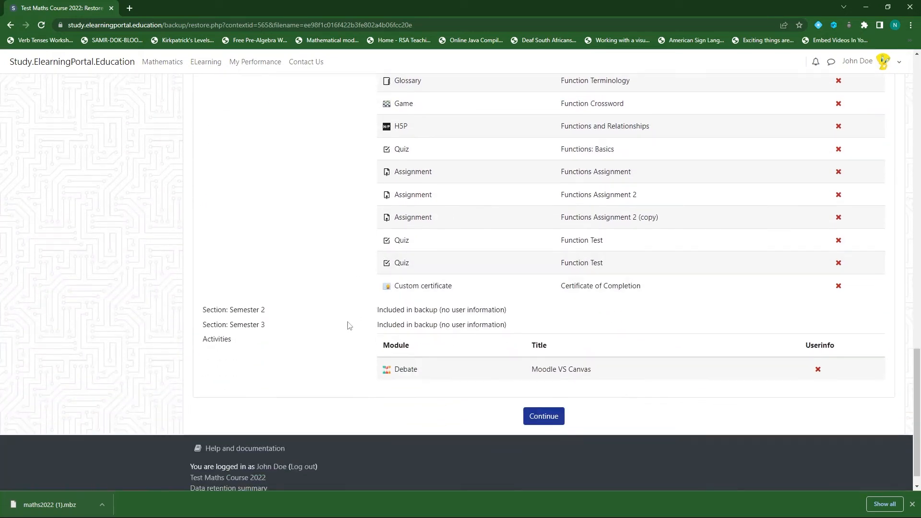
{"action": "left_click", "coordinate": [543, 416]}
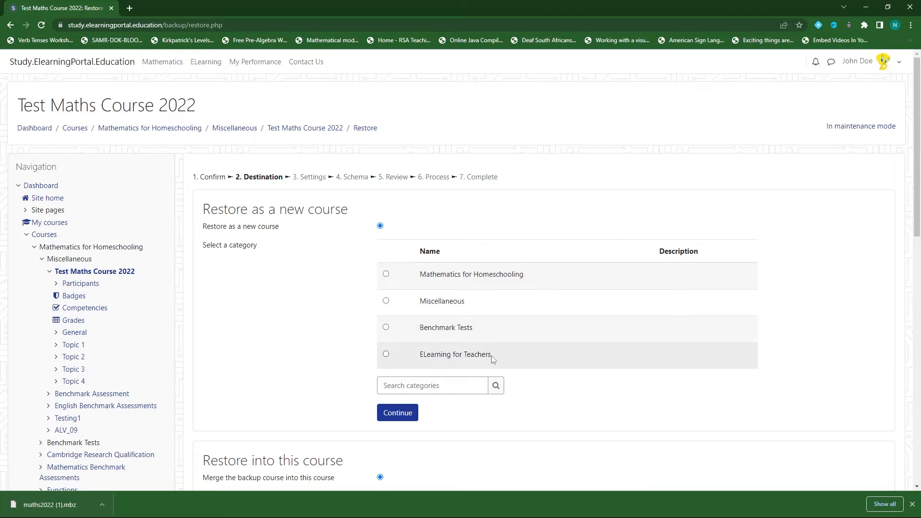
Examine the restore destinations: as a new course, into this course, and into an existing course, including their merge and delete options
{"action": "scroll", "coordinate": [302, 301], "scroll_direction": "down", "scroll_amount": 2}
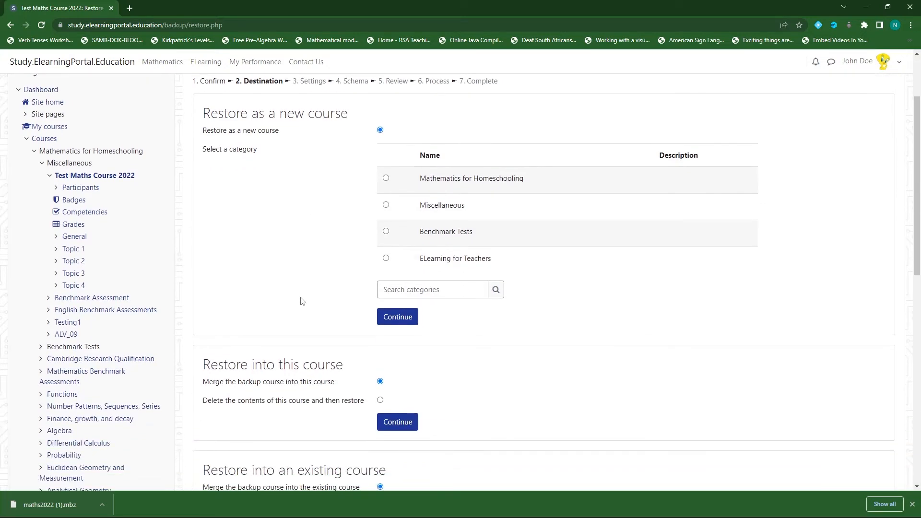
{"action": "scroll", "coordinate": [302, 301], "scroll_direction": "down", "scroll_amount": 1}
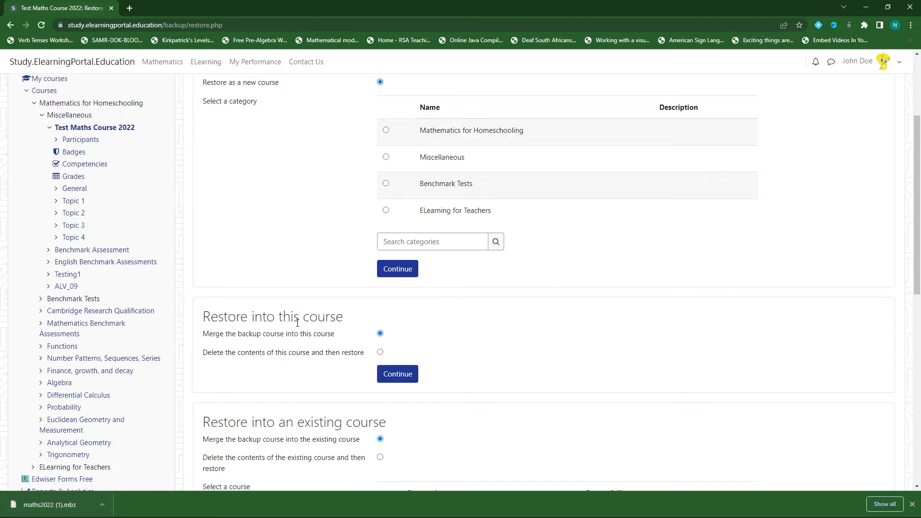
{"action": "scroll", "coordinate": [328, 323], "scroll_direction": "up", "scroll_amount": 3}
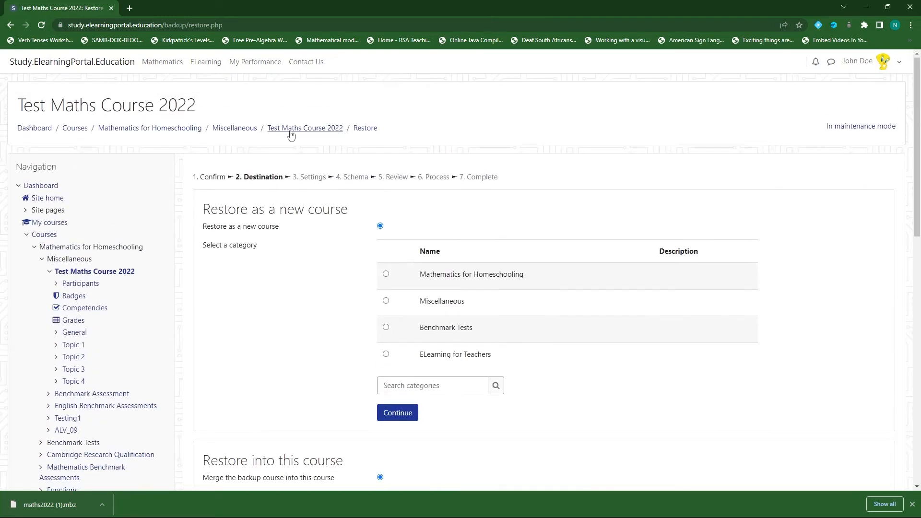
{"action": "scroll", "coordinate": [298, 332], "scroll_direction": "down", "scroll_amount": 3}
{"action": "scroll", "coordinate": [307, 317], "scroll_direction": "down", "scroll_amount": 2}
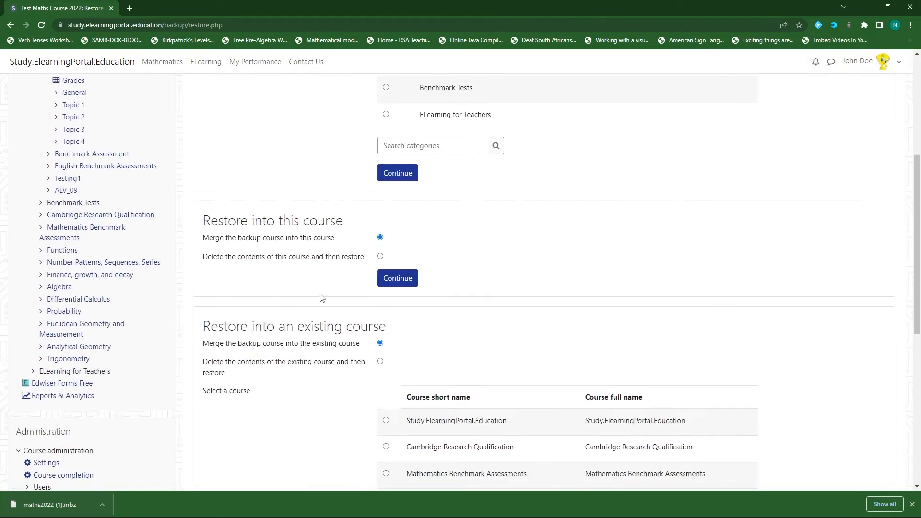
{"action": "scroll", "coordinate": [397, 281], "scroll_direction": "down", "scroll_amount": 2}
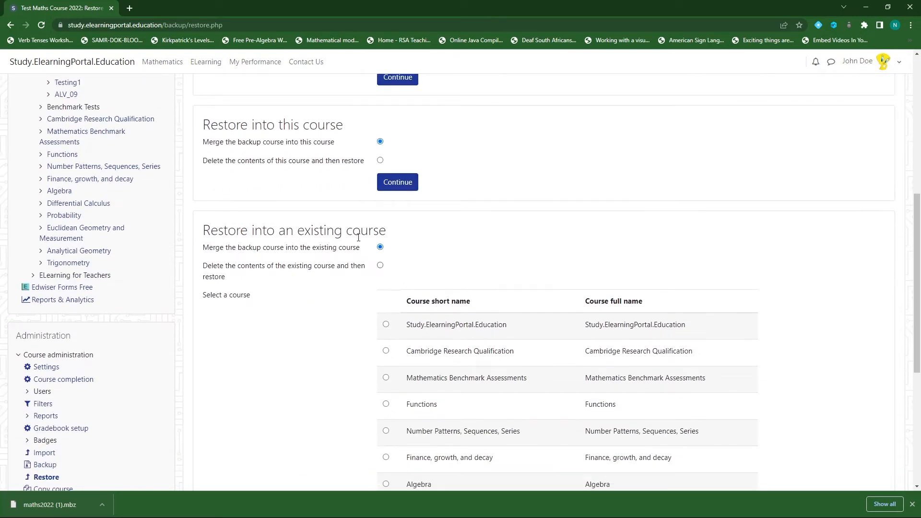
{"action": "scroll", "coordinate": [354, 339], "scroll_direction": "down", "scroll_amount": 2}
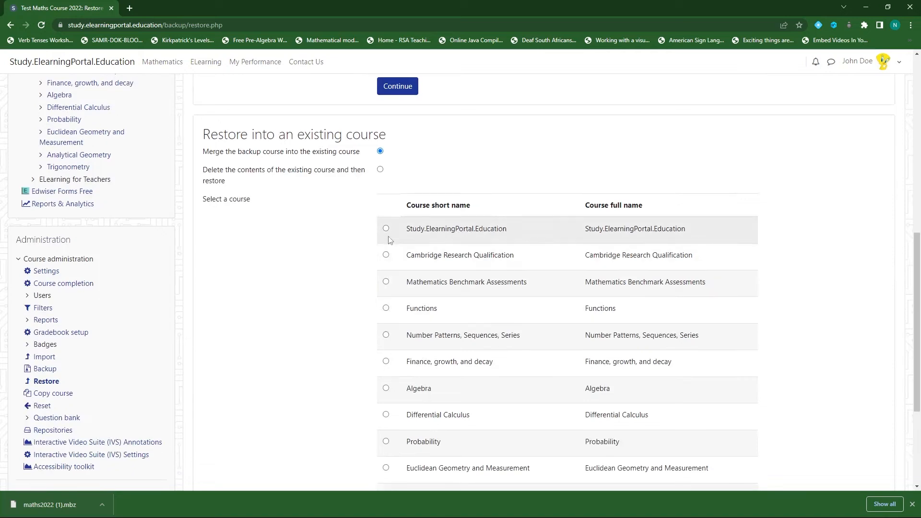
{"action": "scroll", "coordinate": [388, 349], "scroll_direction": "down", "scroll_amount": 2}
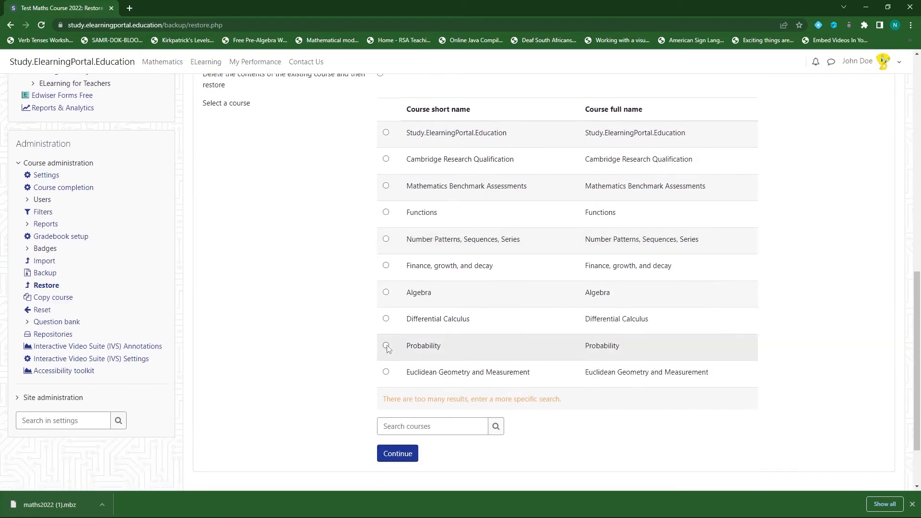
{"action": "scroll", "coordinate": [388, 349], "scroll_direction": "up", "scroll_amount": 4}
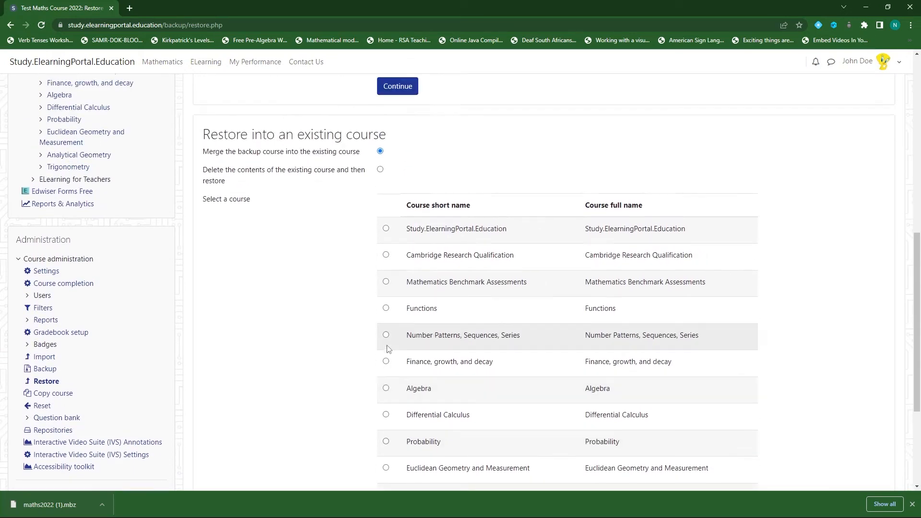
{"action": "scroll", "coordinate": [388, 348], "scroll_direction": "up", "scroll_amount": 6}
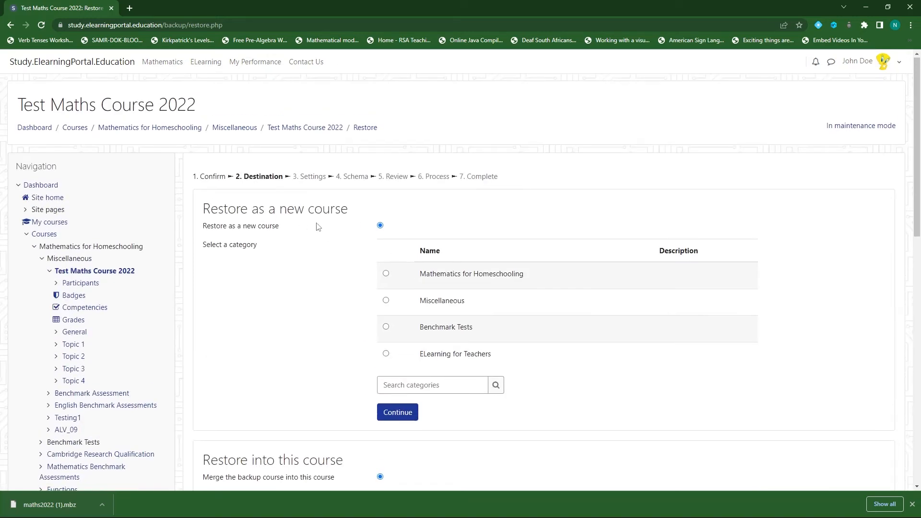
{"action": "scroll", "coordinate": [315, 227], "scroll_direction": "down", "scroll_amount": 6}
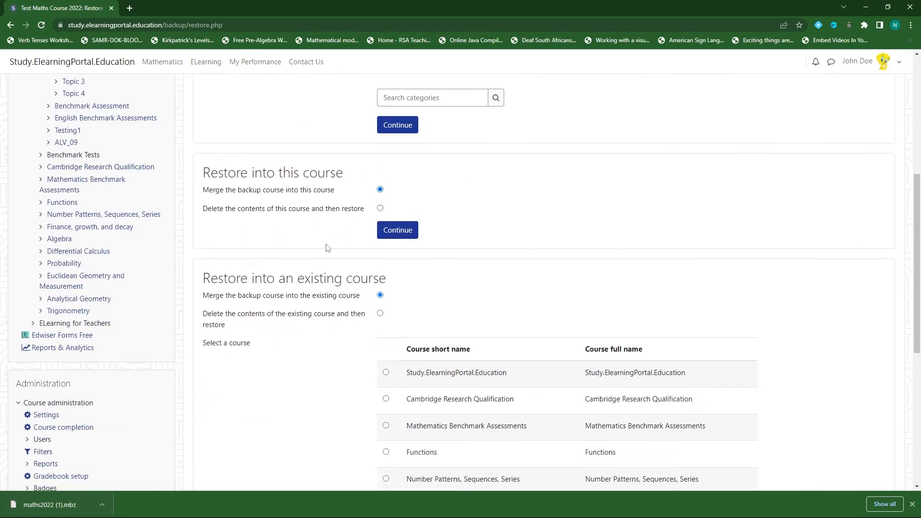
{"action": "scroll", "coordinate": [327, 248], "scroll_direction": "up", "scroll_amount": 6}
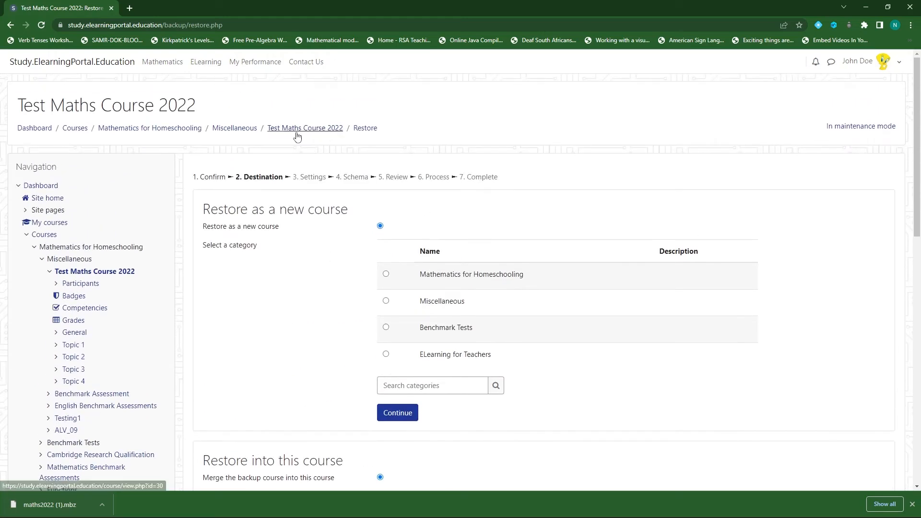
{"action": "scroll", "coordinate": [296, 316], "scroll_direction": "down", "scroll_amount": 2}
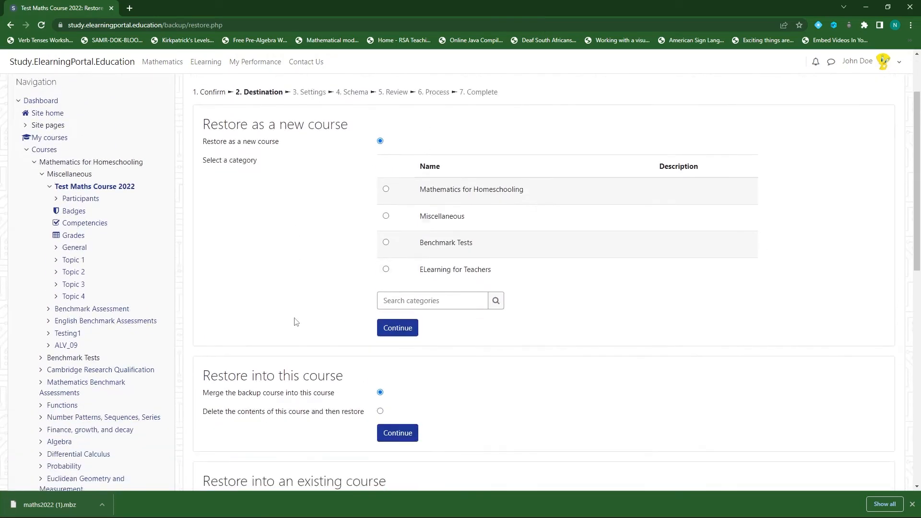
{"action": "scroll", "coordinate": [296, 322], "scroll_direction": "down", "scroll_amount": 5}
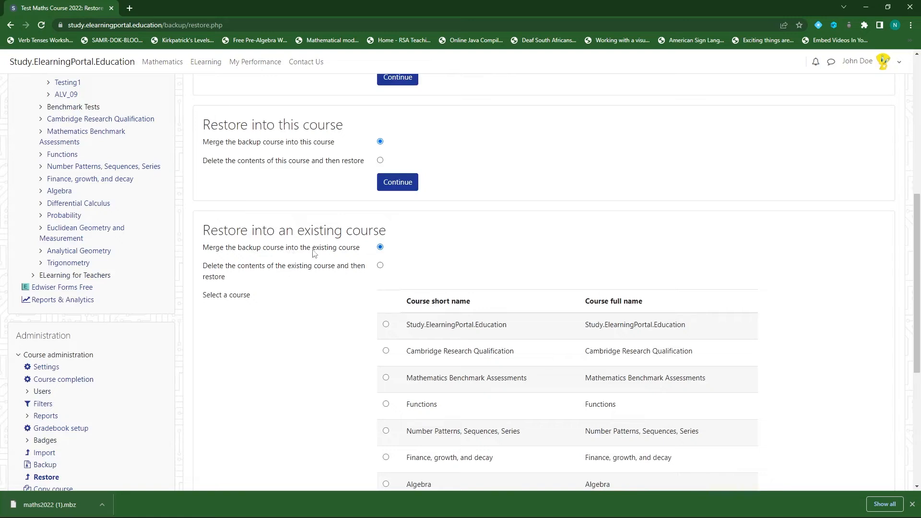
{"action": "scroll", "coordinate": [388, 355], "scroll_direction": "down", "scroll_amount": 2}
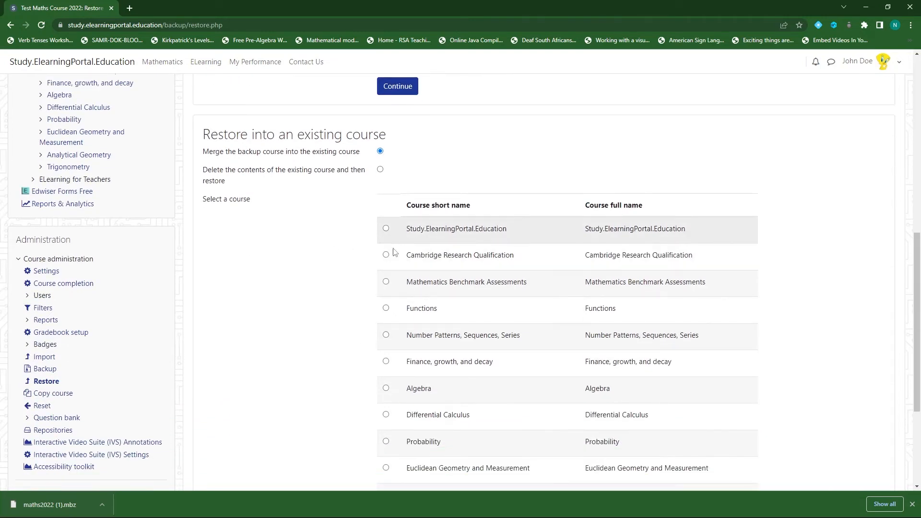
{"action": "scroll", "coordinate": [387, 352], "scroll_direction": "down", "scroll_amount": 2}
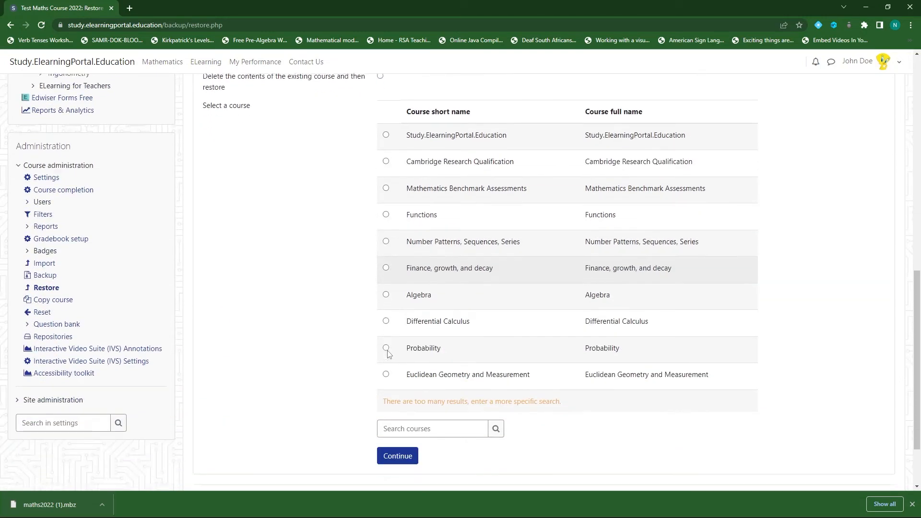
Choose to restore into this course by merging the backup course into it, and continue to the restore settings
{"action": "scroll", "coordinate": [389, 349], "scroll_direction": "up", "scroll_amount": 7}
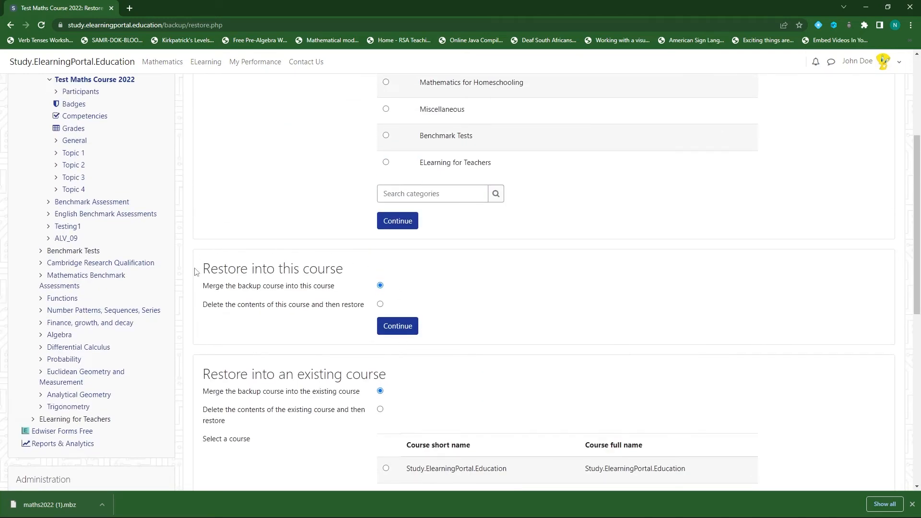
{"action": "left_click", "coordinate": [398, 328]}
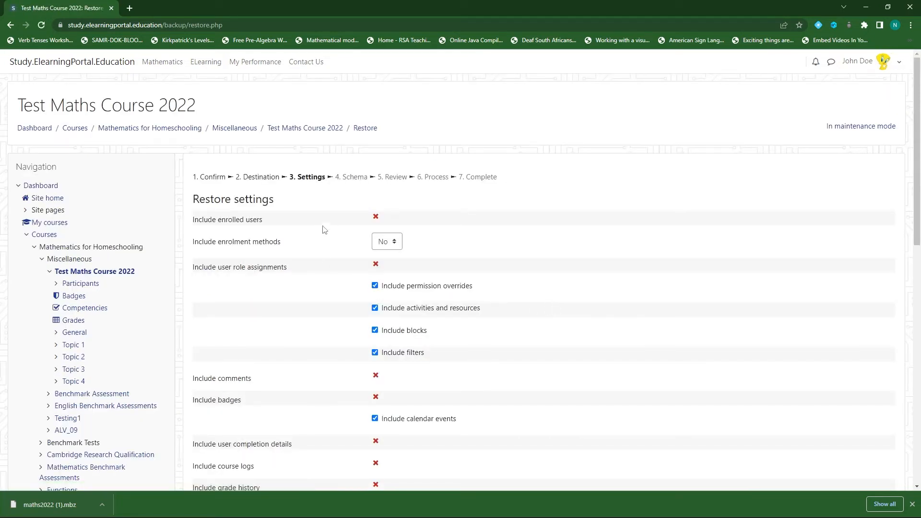
Check which items the restore settings include, keep the default selections, and proceed to the schema stage
{"action": "scroll", "coordinate": [329, 255], "scroll_direction": "down", "scroll_amount": 6}
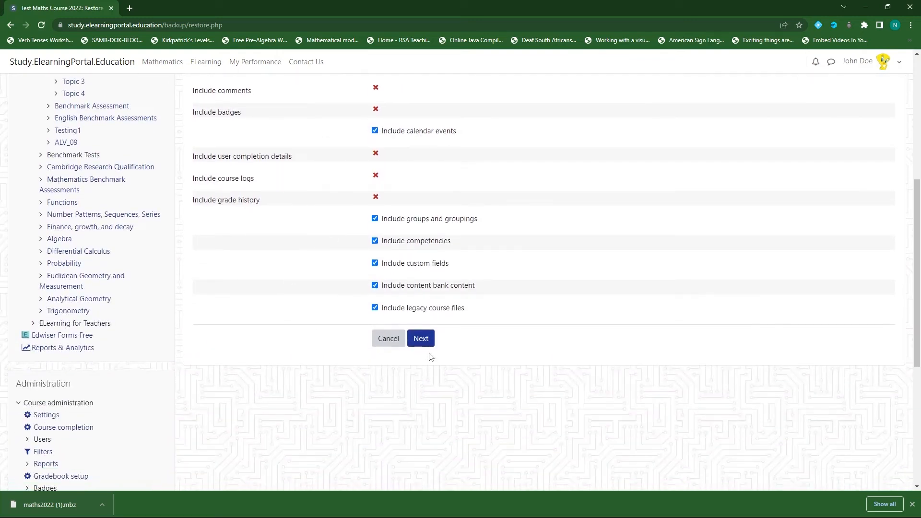
{"action": "left_click", "coordinate": [421, 338]}
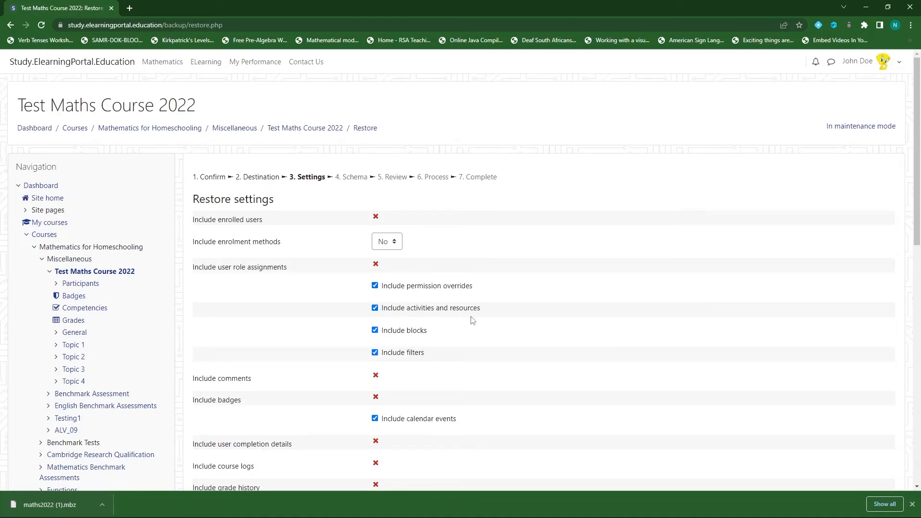
{"action": "scroll", "coordinate": [472, 320], "scroll_direction": "down", "scroll_amount": 2}
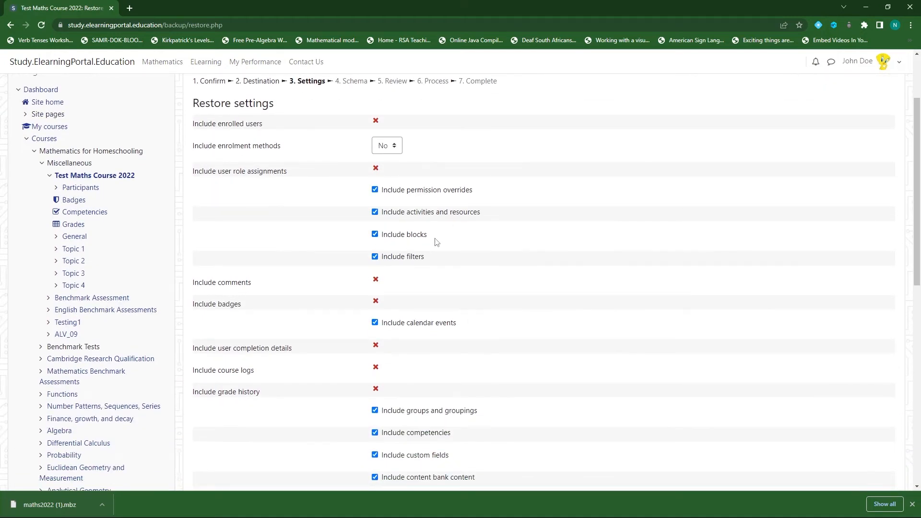
{"action": "scroll", "coordinate": [428, 267], "scroll_direction": "down", "scroll_amount": 2}
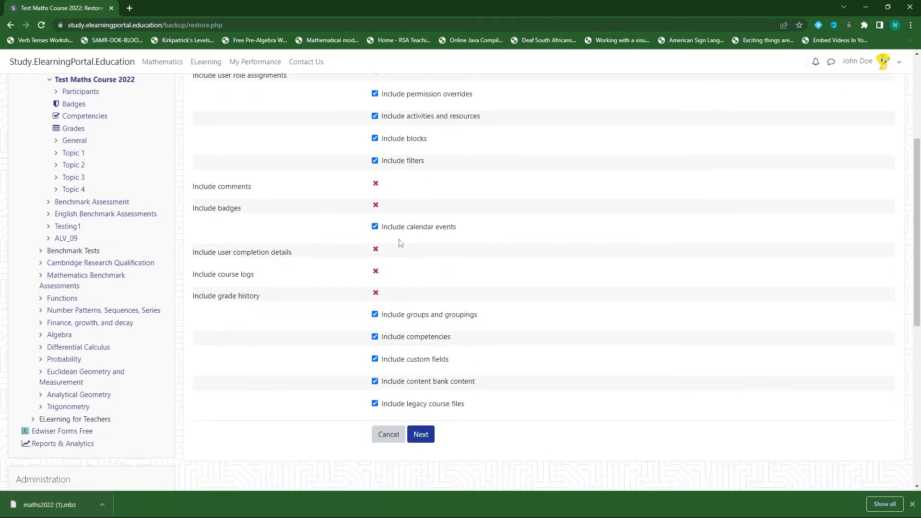
{"action": "scroll", "coordinate": [397, 331], "scroll_direction": "down", "scroll_amount": 2}
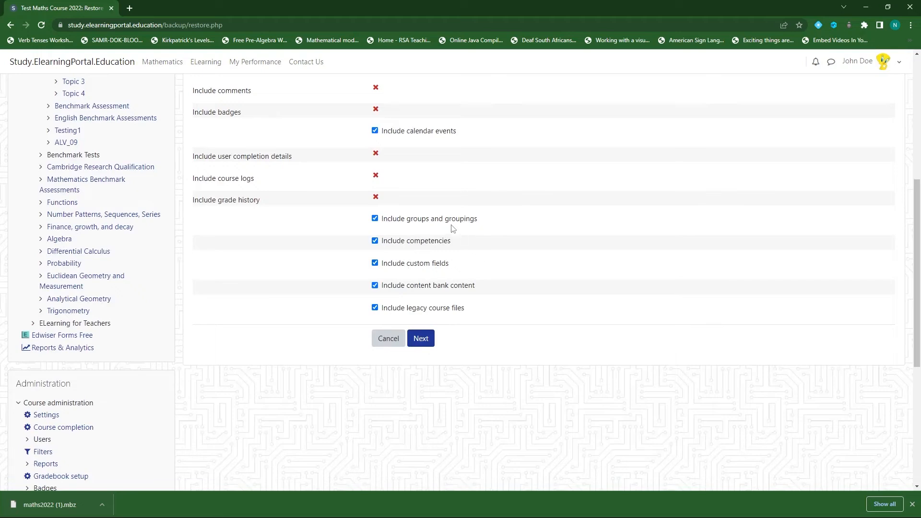
{"action": "scroll", "coordinate": [434, 287], "scroll_direction": "up", "scroll_amount": 6}
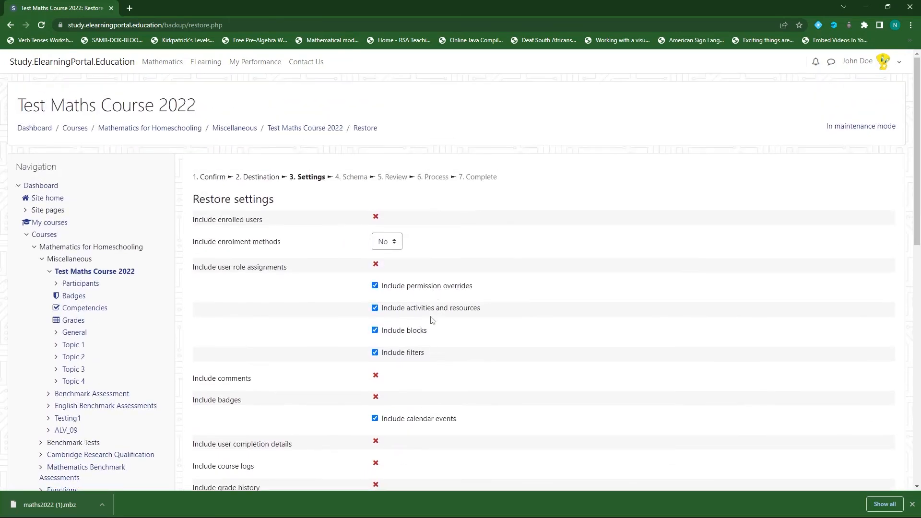
{"action": "scroll", "coordinate": [432, 318], "scroll_direction": "down", "scroll_amount": 6}
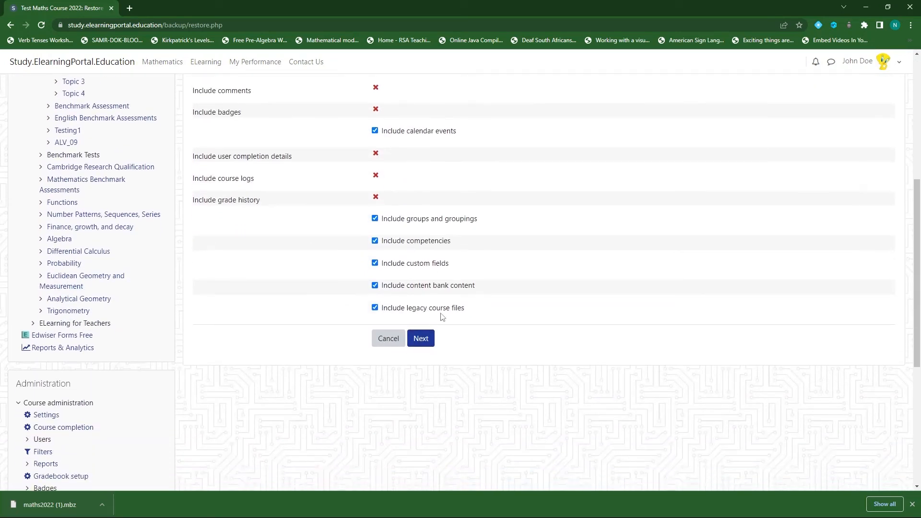
{"action": "scroll", "coordinate": [426, 341], "scroll_direction": "up", "scroll_amount": 5}
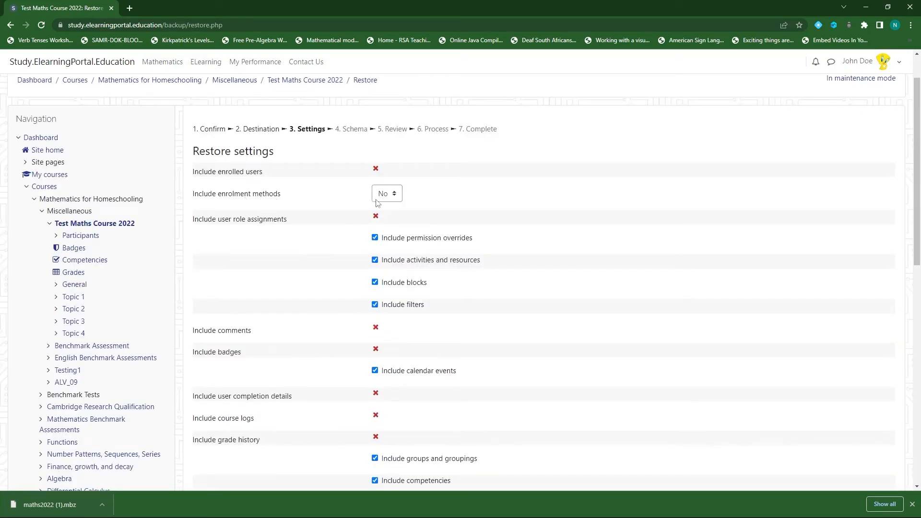
{"action": "scroll", "coordinate": [425, 284], "scroll_direction": "down", "scroll_amount": 7}
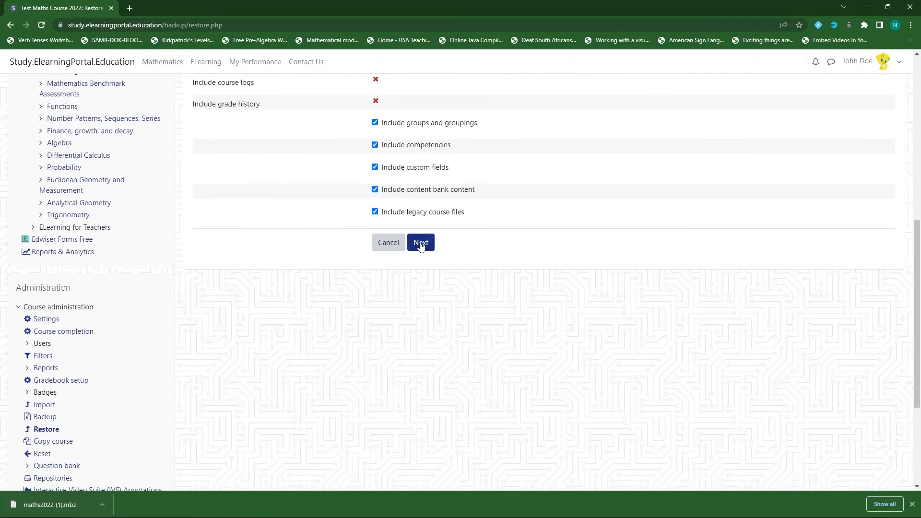
{"action": "left_click", "coordinate": [420, 243]}
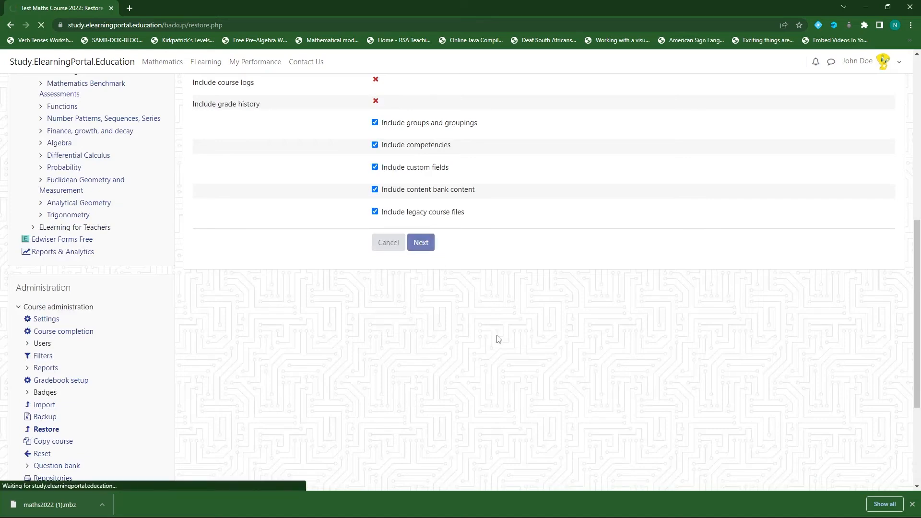
Check the course settings and sections in the restore schema, keep every section and activity selected, and proceed to the review stage
{"action": "scroll", "coordinate": [464, 325], "scroll_direction": "down", "scroll_amount": 2}
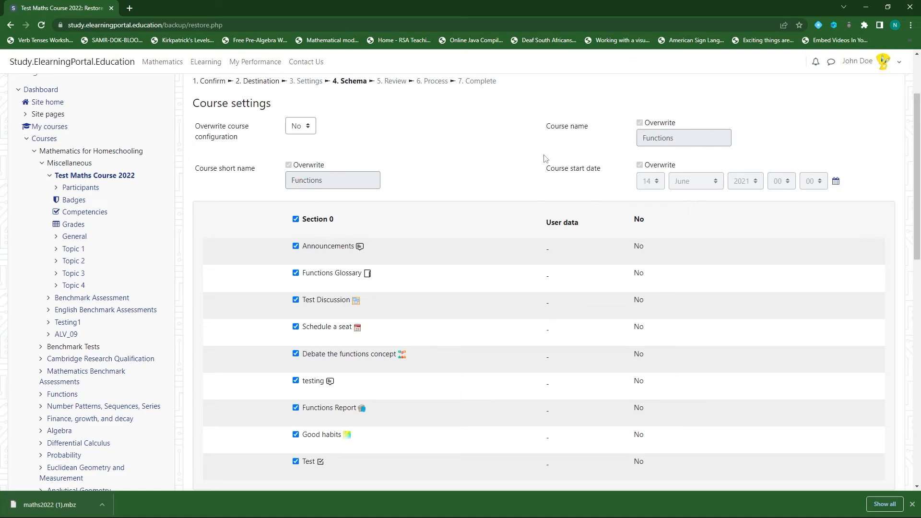
{"action": "scroll", "coordinate": [551, 291], "scroll_direction": "down", "scroll_amount": 4}
{"action": "scroll", "coordinate": [448, 304], "scroll_direction": "up", "scroll_amount": 3}
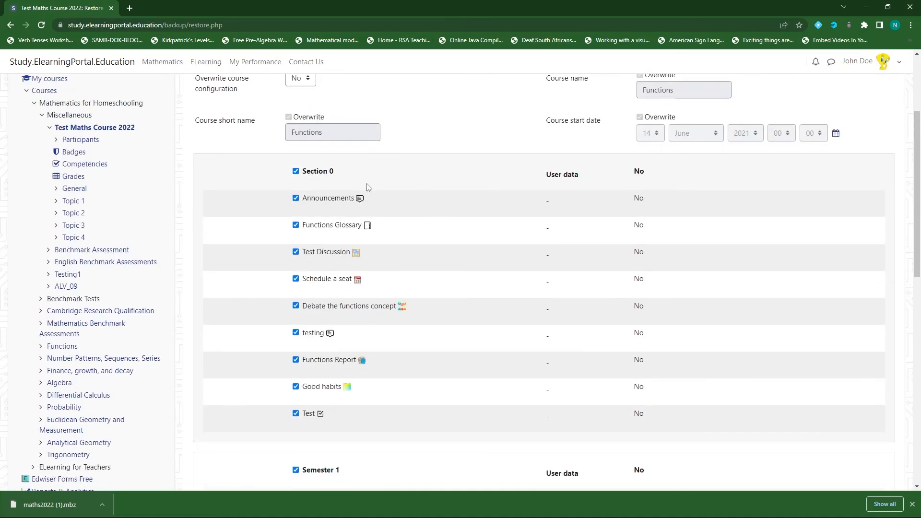
{"action": "scroll", "coordinate": [355, 331], "scroll_direction": "down", "scroll_amount": 5}
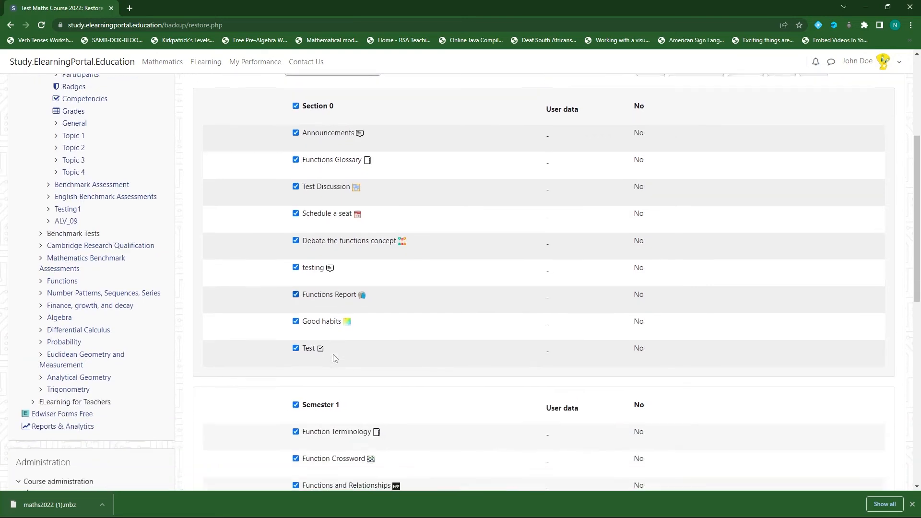
{"action": "scroll", "coordinate": [396, 316], "scroll_direction": "down", "scroll_amount": 6}
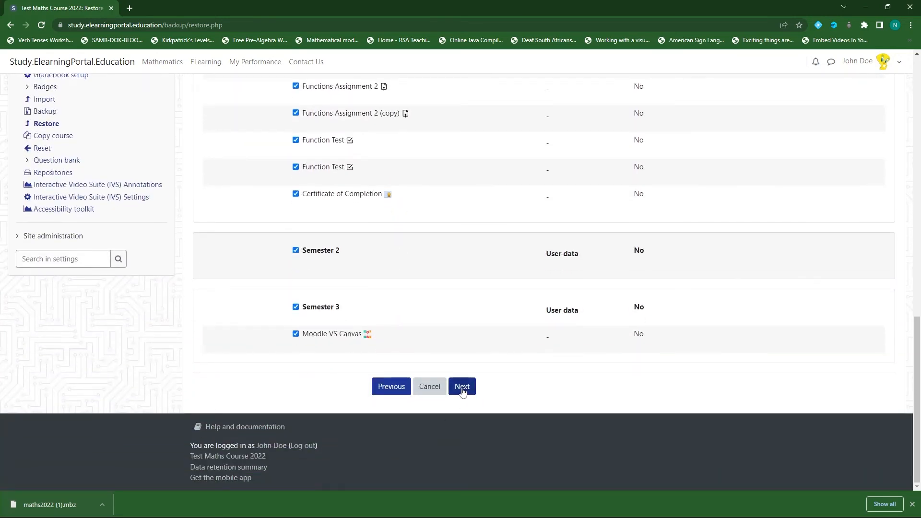
{"action": "left_click", "coordinate": [462, 386]}
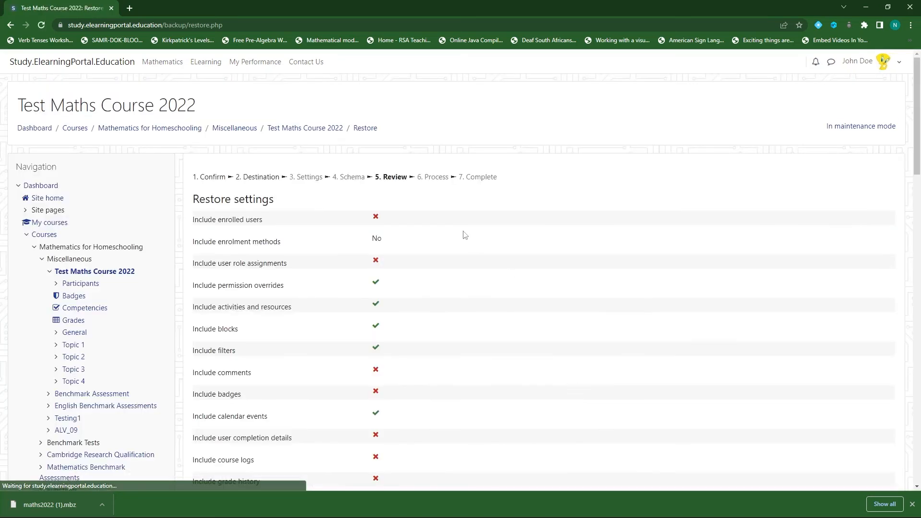
Review the chosen restore settings, course settings and included sections, and perform the restore into Test Maths Course 2022
{"action": "scroll", "coordinate": [464, 235], "scroll_direction": "down", "scroll_amount": 3}
{"action": "scroll", "coordinate": [415, 314], "scroll_direction": "down", "scroll_amount": 9}
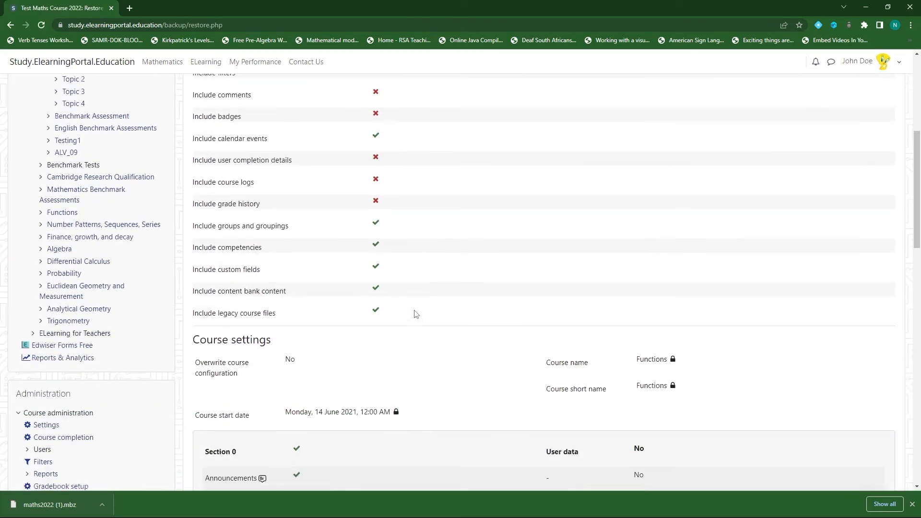
{"action": "scroll", "coordinate": [416, 314], "scroll_direction": "down", "scroll_amount": 13}
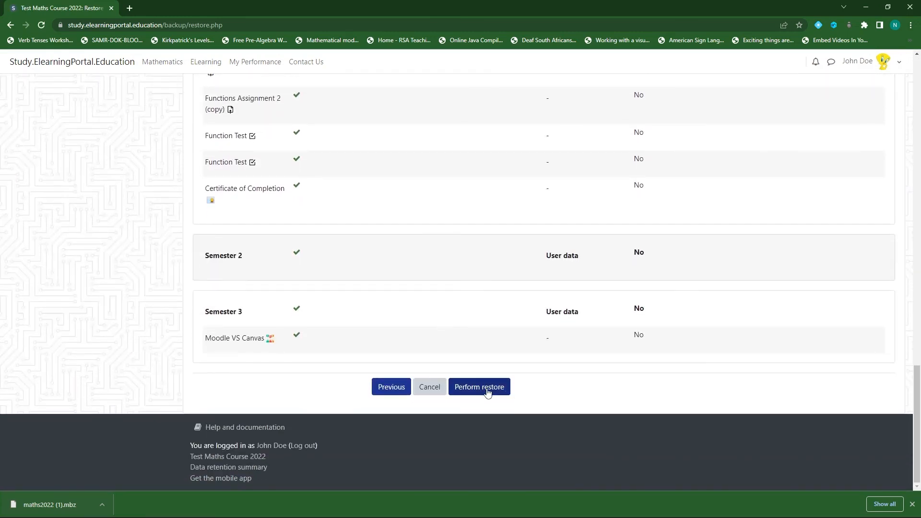
{"action": "scroll", "coordinate": [471, 339], "scroll_direction": "up", "scroll_amount": 20}
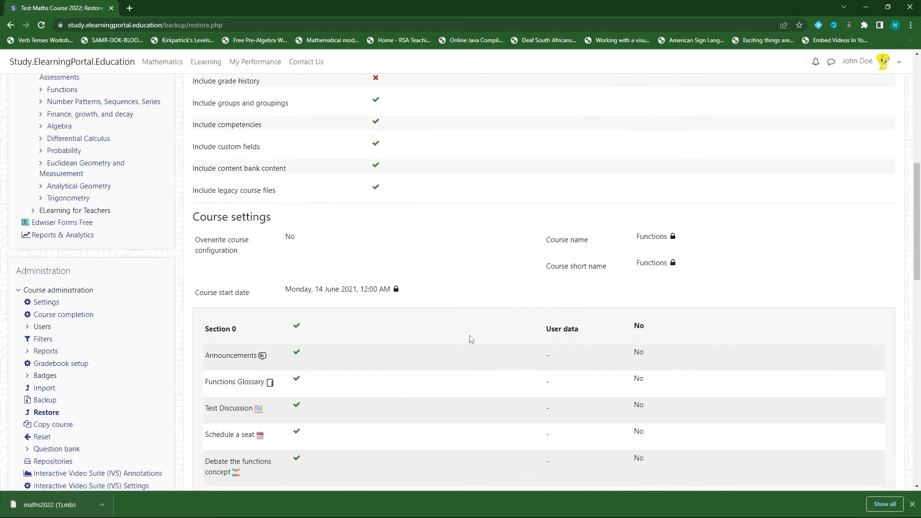
{"action": "scroll", "coordinate": [471, 339], "scroll_direction": "up", "scroll_amount": 3}
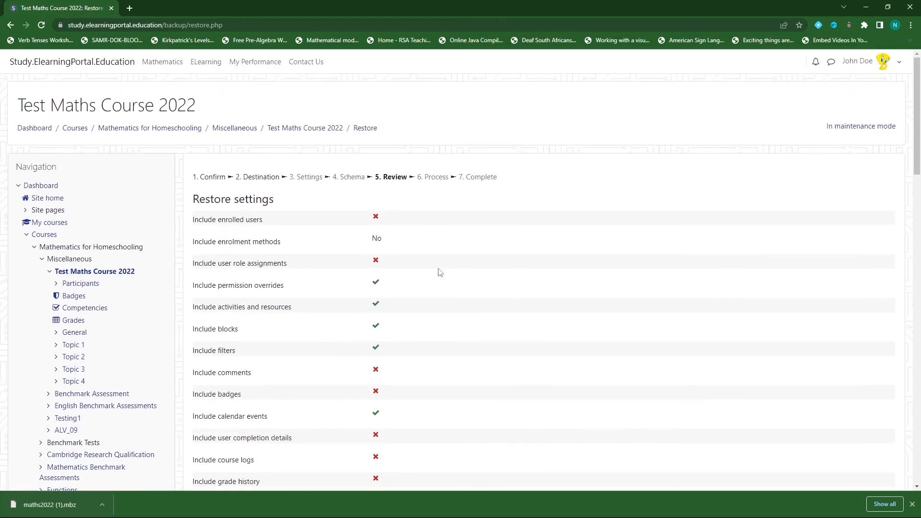
{"action": "scroll", "coordinate": [460, 345], "scroll_direction": "down", "scroll_amount": 14}
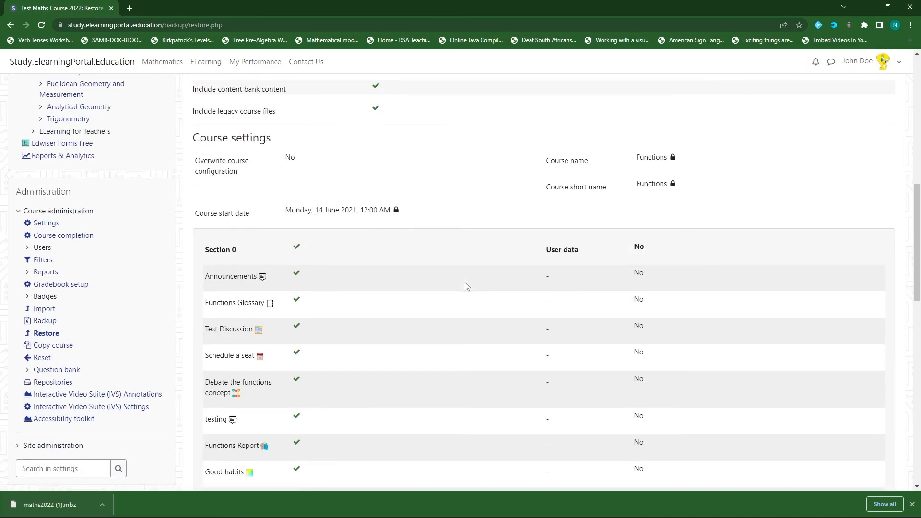
{"action": "scroll", "coordinate": [466, 286], "scroll_direction": "down", "scroll_amount": 10}
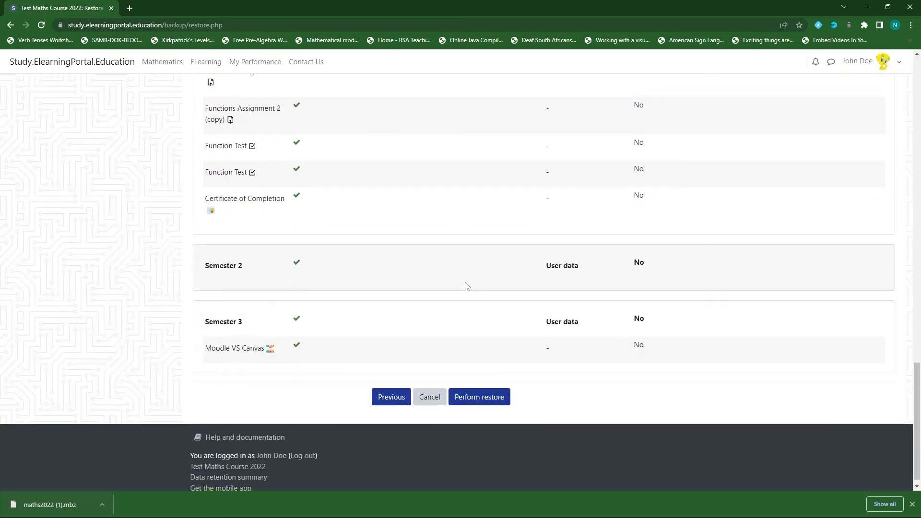
{"action": "left_click", "coordinate": [488, 391]}
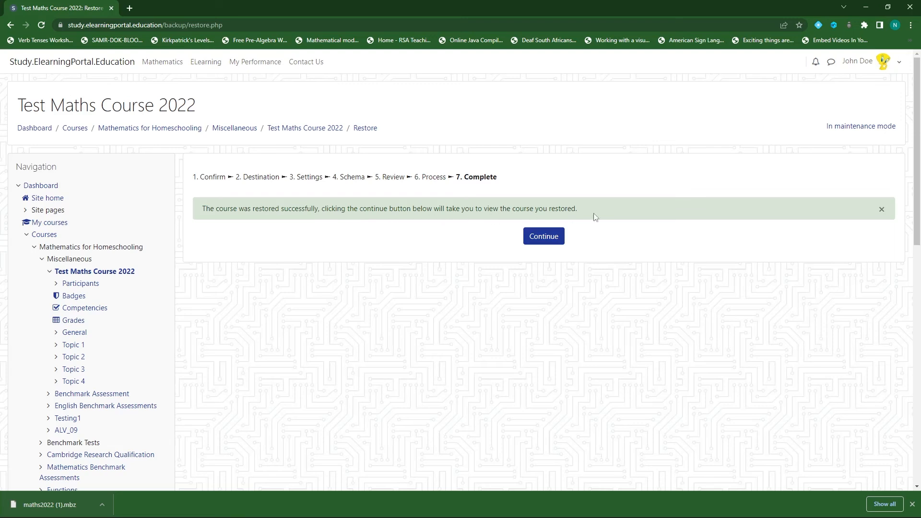
Continue to the restored course and examine the activities in its General, semester and topic sections
{"action": "left_click", "coordinate": [544, 237]}
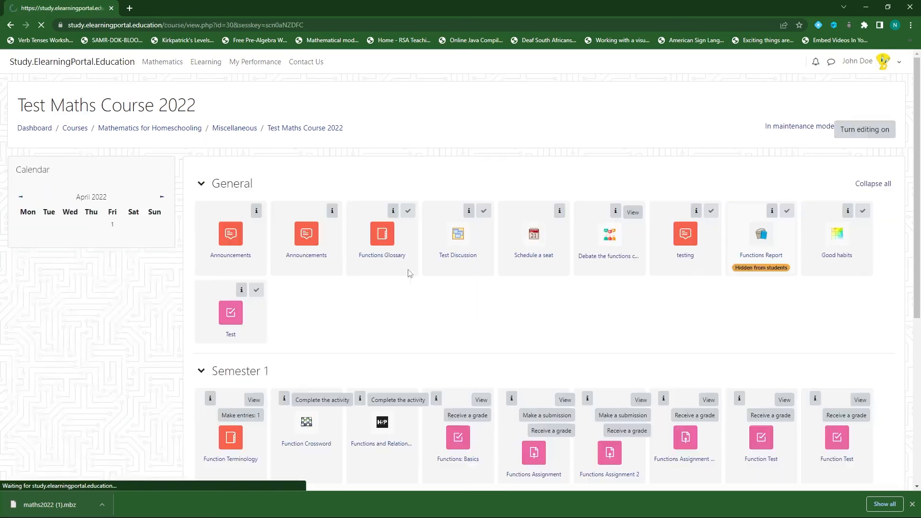
{"action": "scroll", "coordinate": [417, 314], "scroll_direction": "down", "scroll_amount": 2}
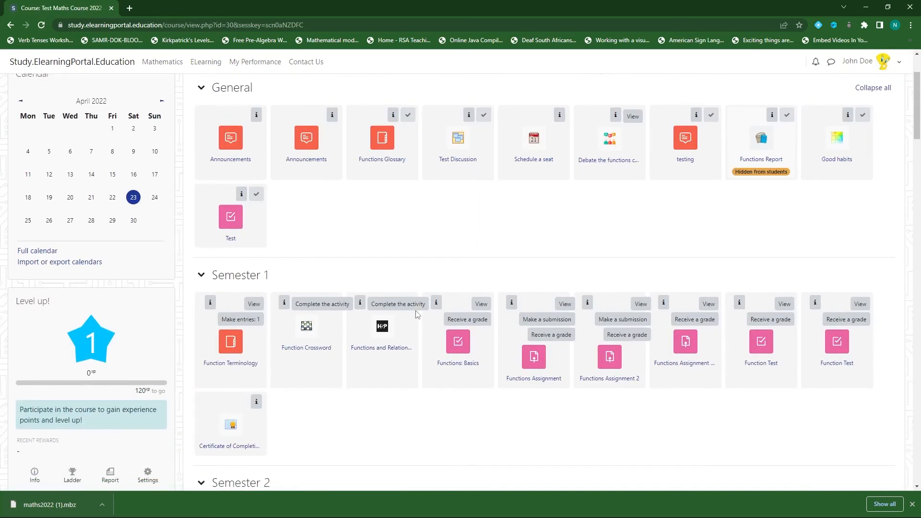
{"action": "scroll", "coordinate": [417, 314], "scroll_direction": "down", "scroll_amount": 8}
{"action": "scroll", "coordinate": [416, 313], "scroll_direction": "up", "scroll_amount": 4}
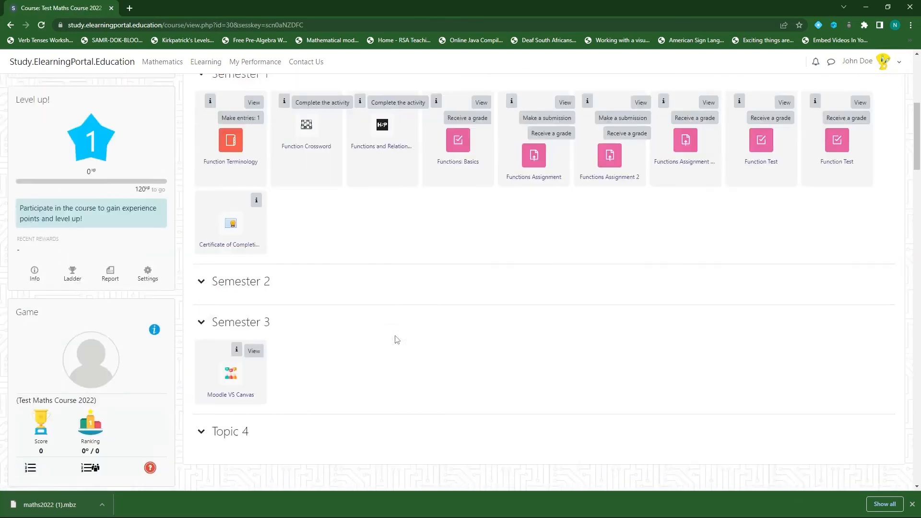
{"action": "scroll", "coordinate": [397, 339], "scroll_direction": "up", "scroll_amount": 6}
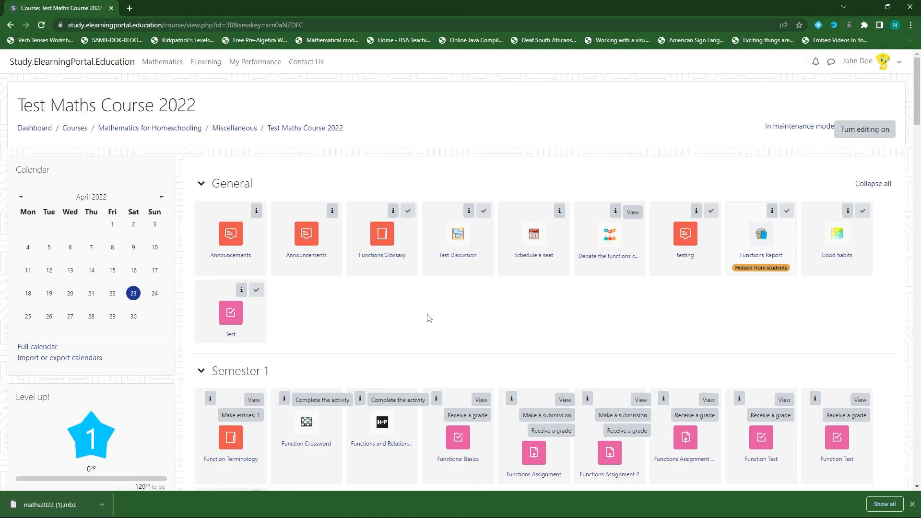
Collapse the General, Semester 1, Semester 3 and Topic 4 sections on the course page
{"action": "left_click", "coordinate": [201, 183]}
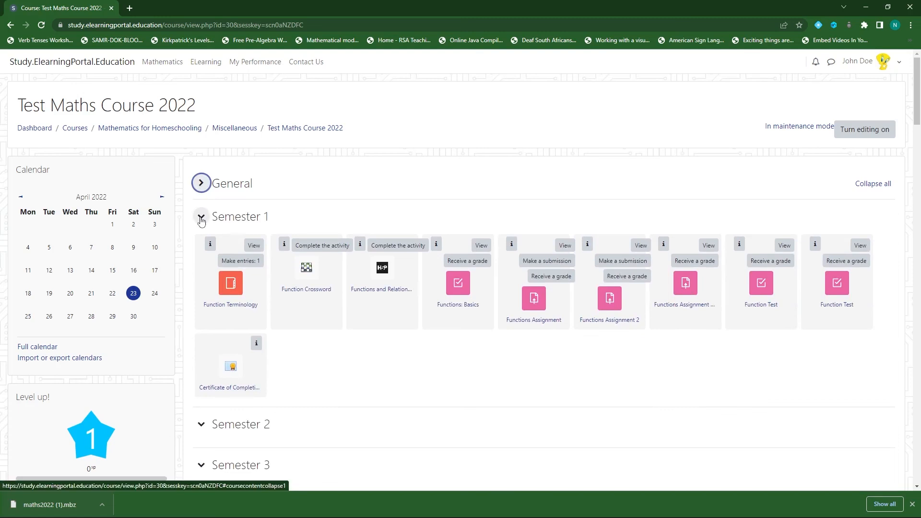
{"action": "left_click", "coordinate": [201, 218]}
{"action": "left_click", "coordinate": [201, 289]}
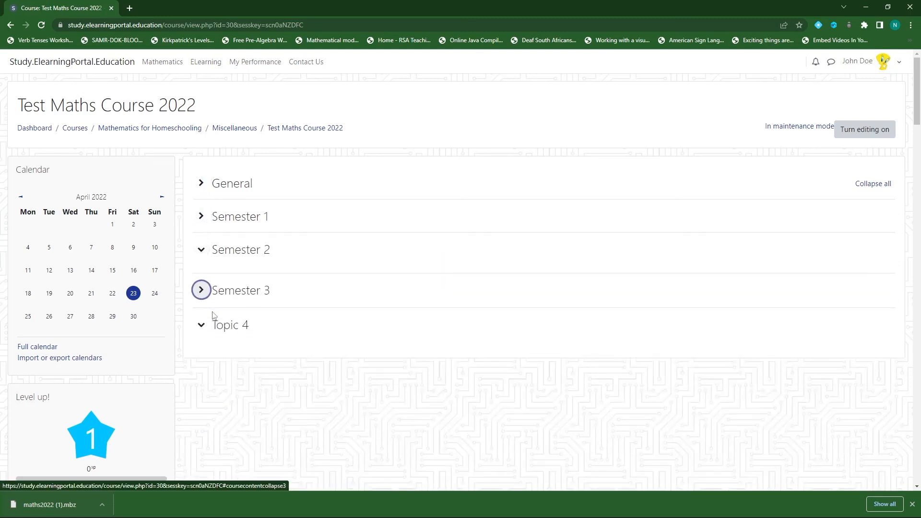
{"action": "left_click", "coordinate": [201, 325]}
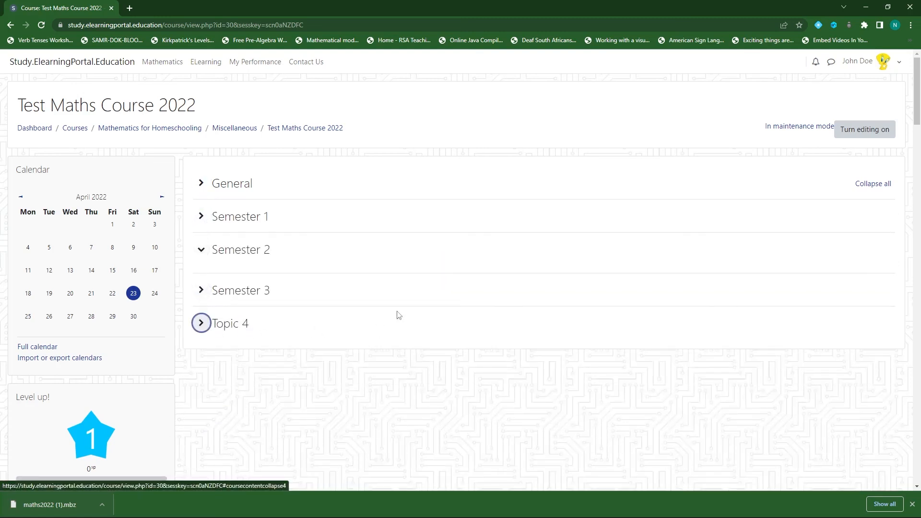